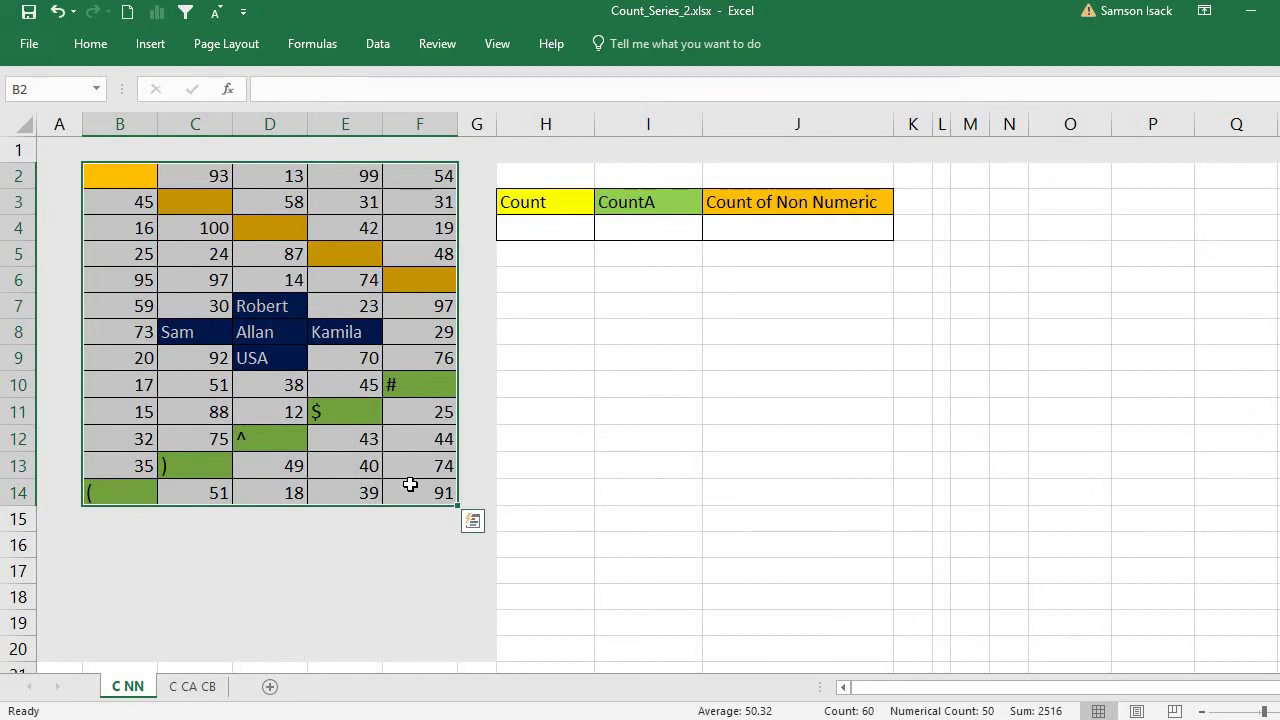
Step: Examine the blank orange cells, the blue text cells and the green symbol cells in the data range B2:F14
click(118, 176)
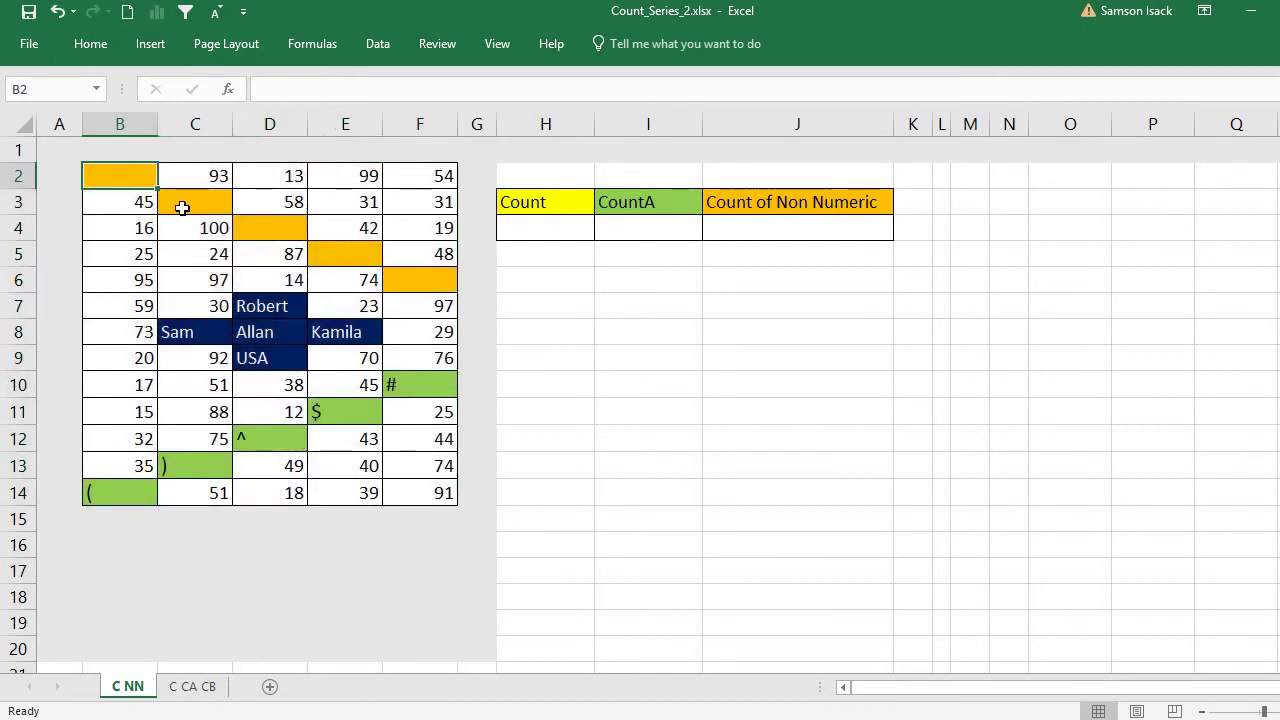
click(182, 207)
click(262, 238)
click(343, 250)
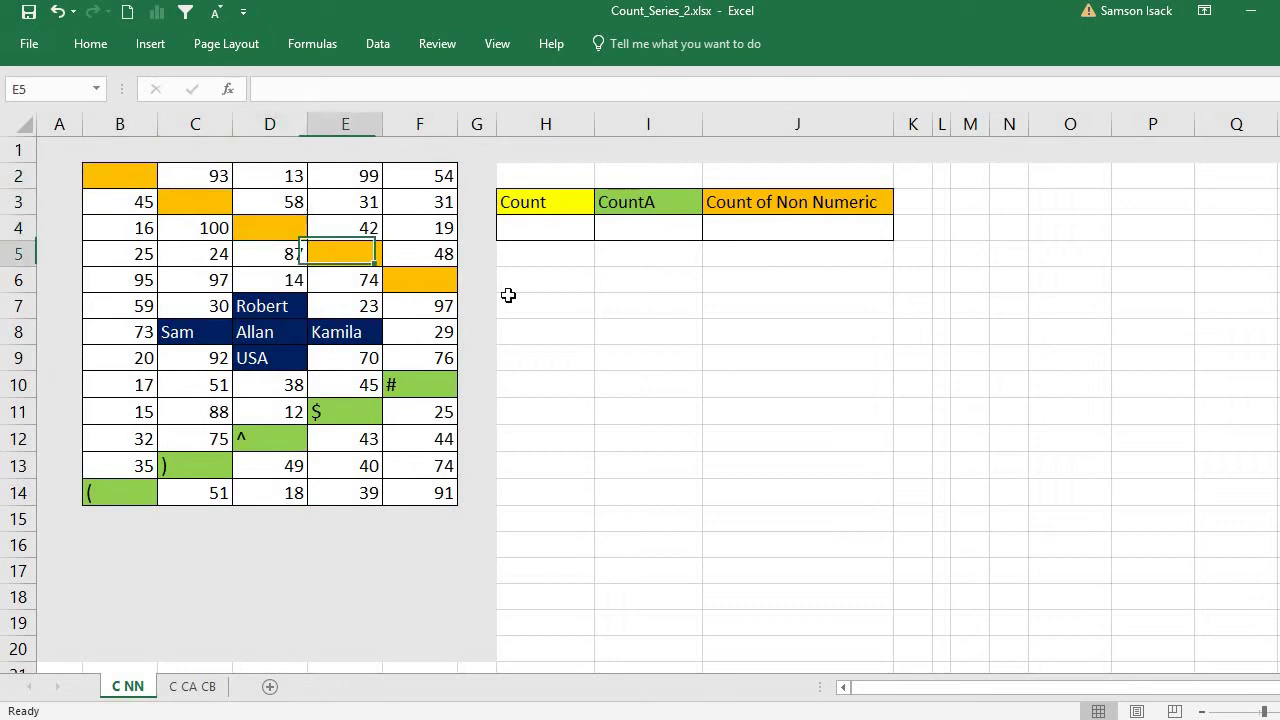
click(402, 286)
click(205, 325)
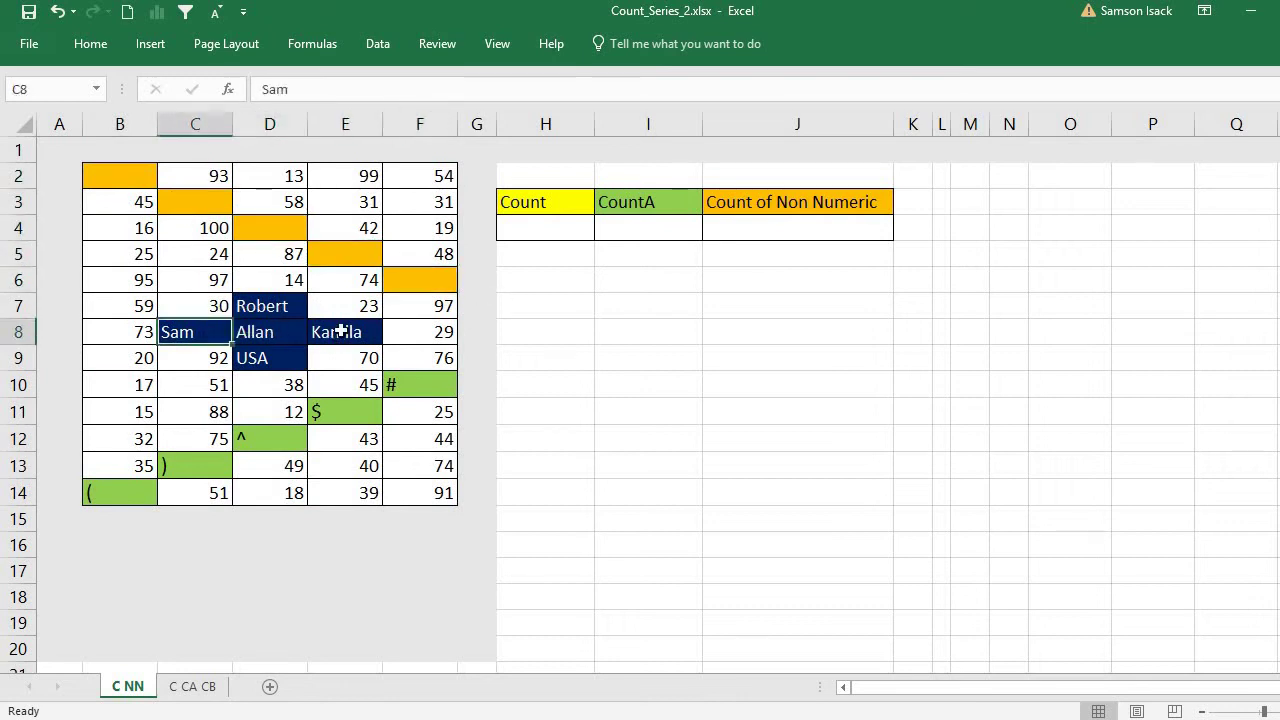
drag(263, 306, 270, 356)
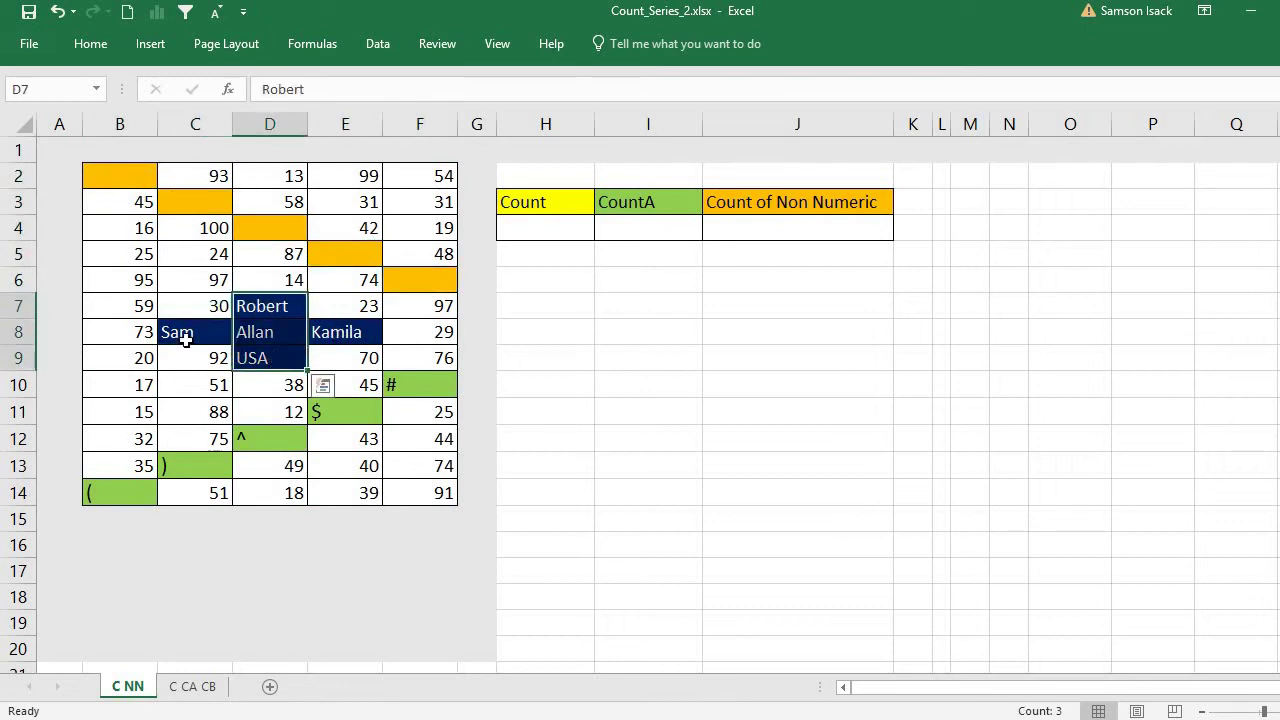
drag(189, 332, 334, 334)
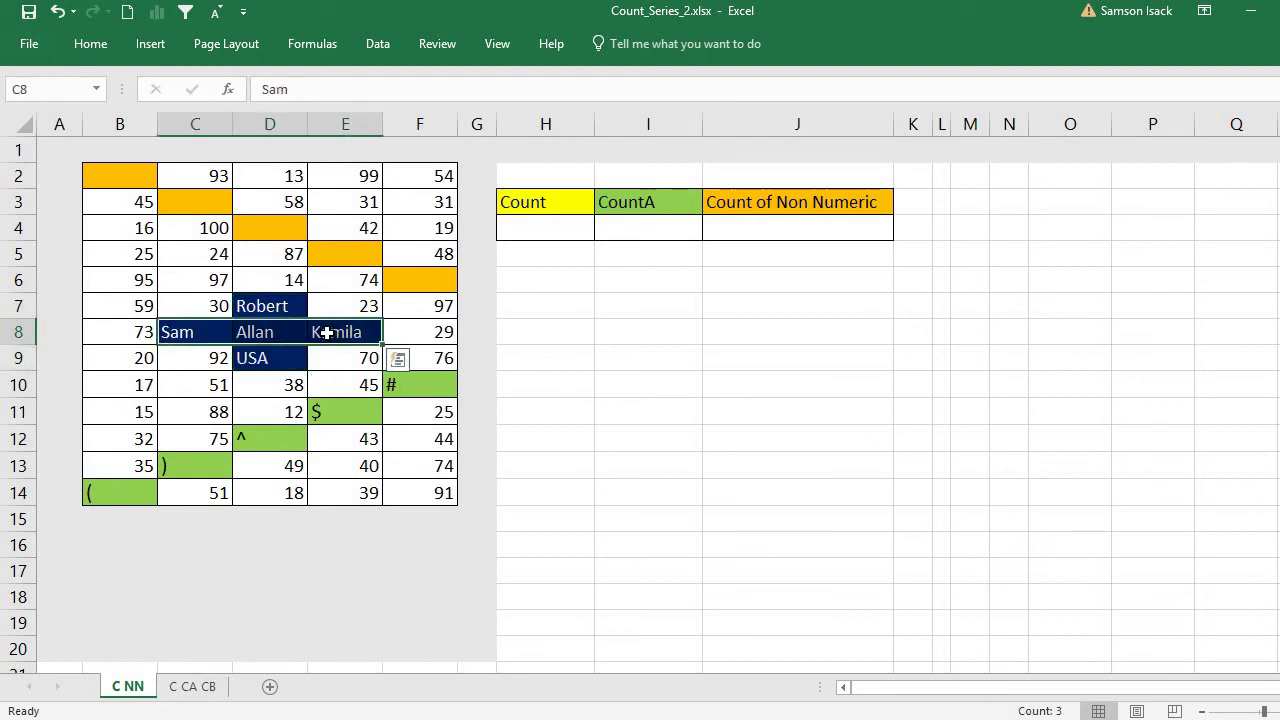
click(126, 493)
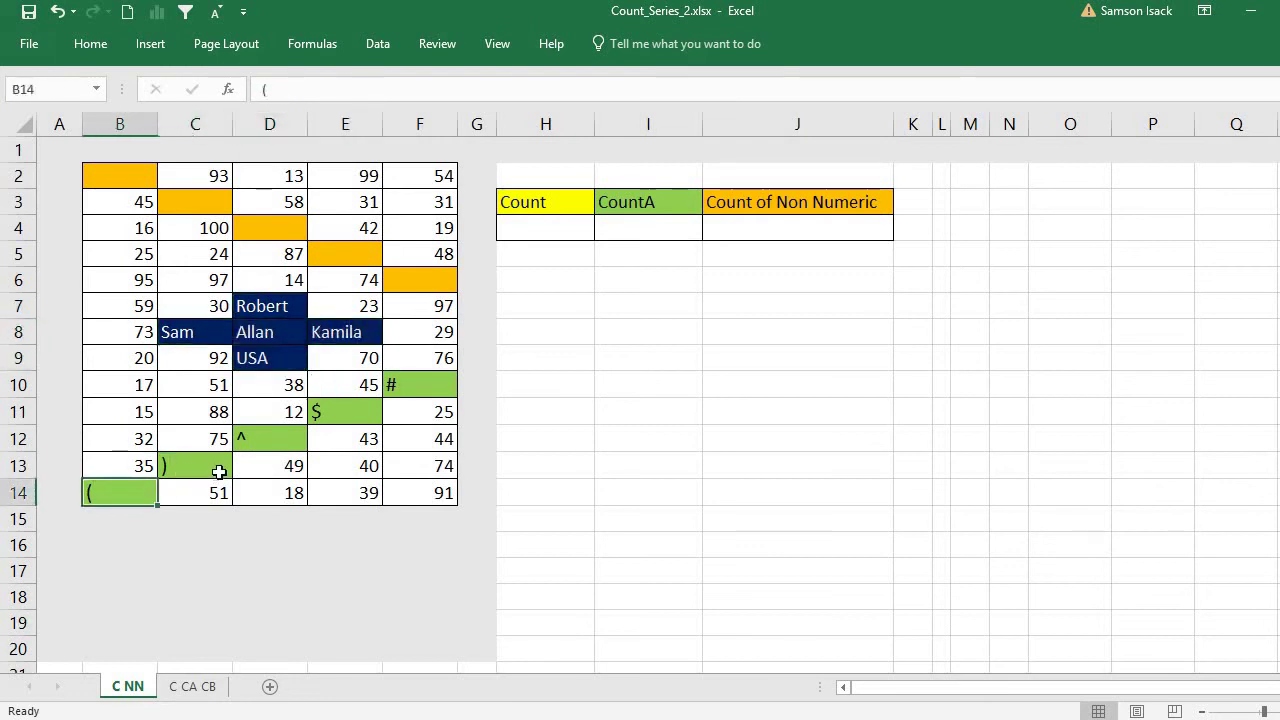
click(192, 466)
click(250, 439)
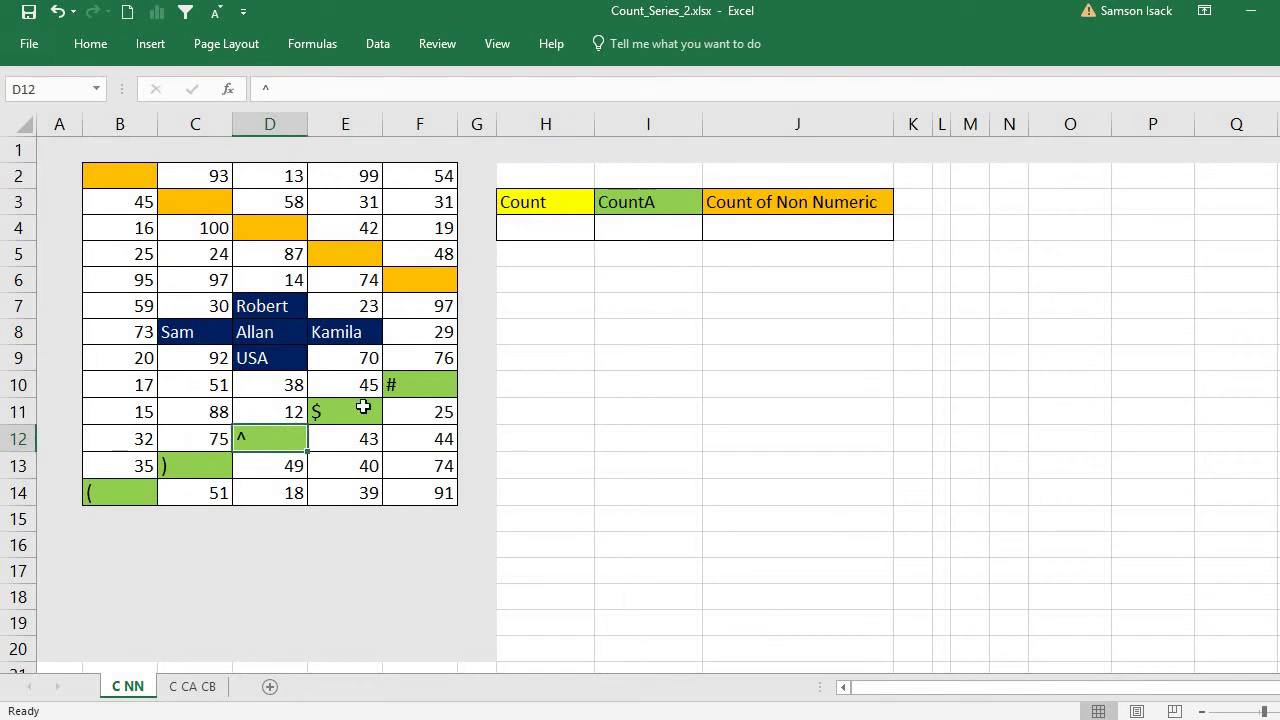
click(360, 408)
click(398, 388)
click(104, 170)
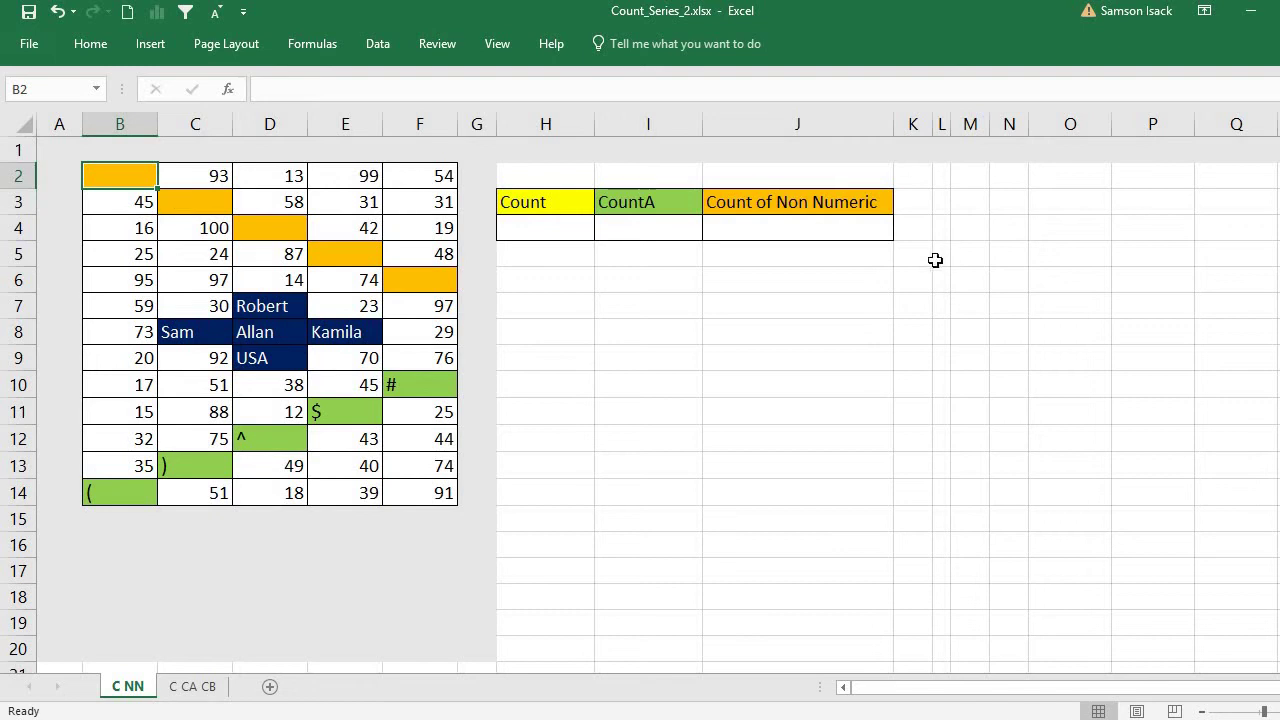
Step: Compare the empty result cells H4 and J4 with the full data range and its text and symbol cells
click(877, 231)
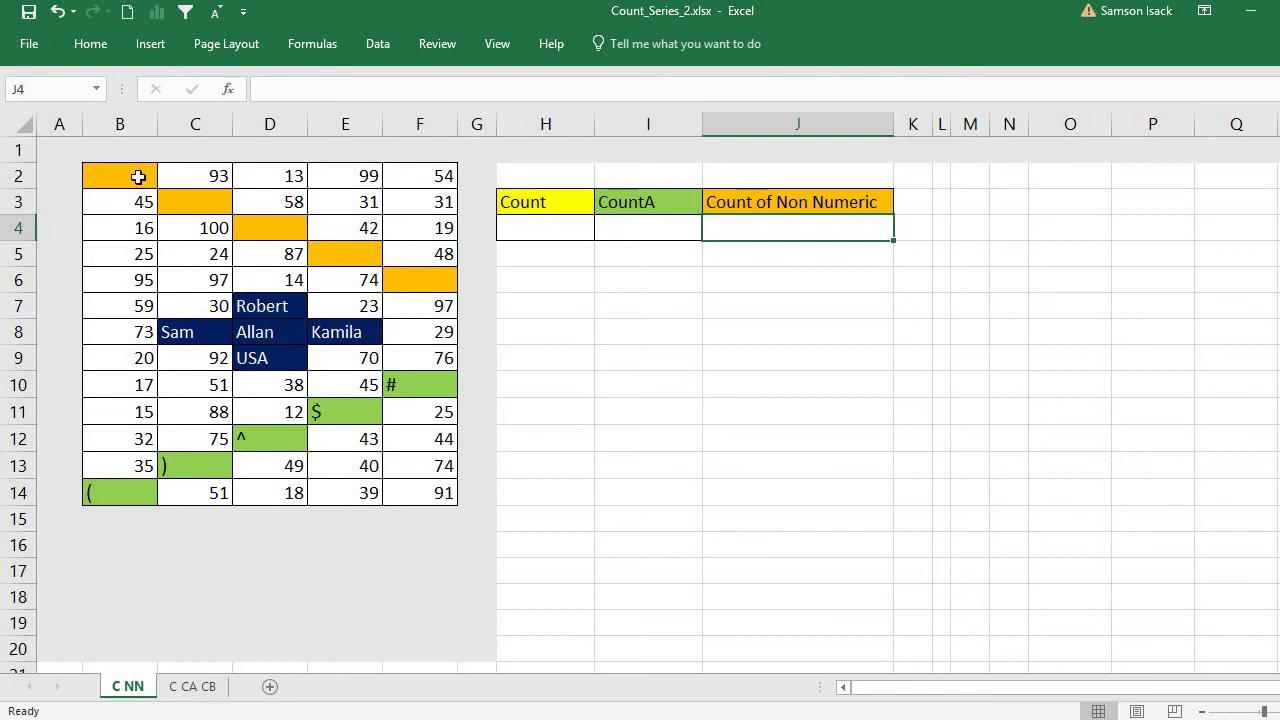
drag(136, 178, 443, 470)
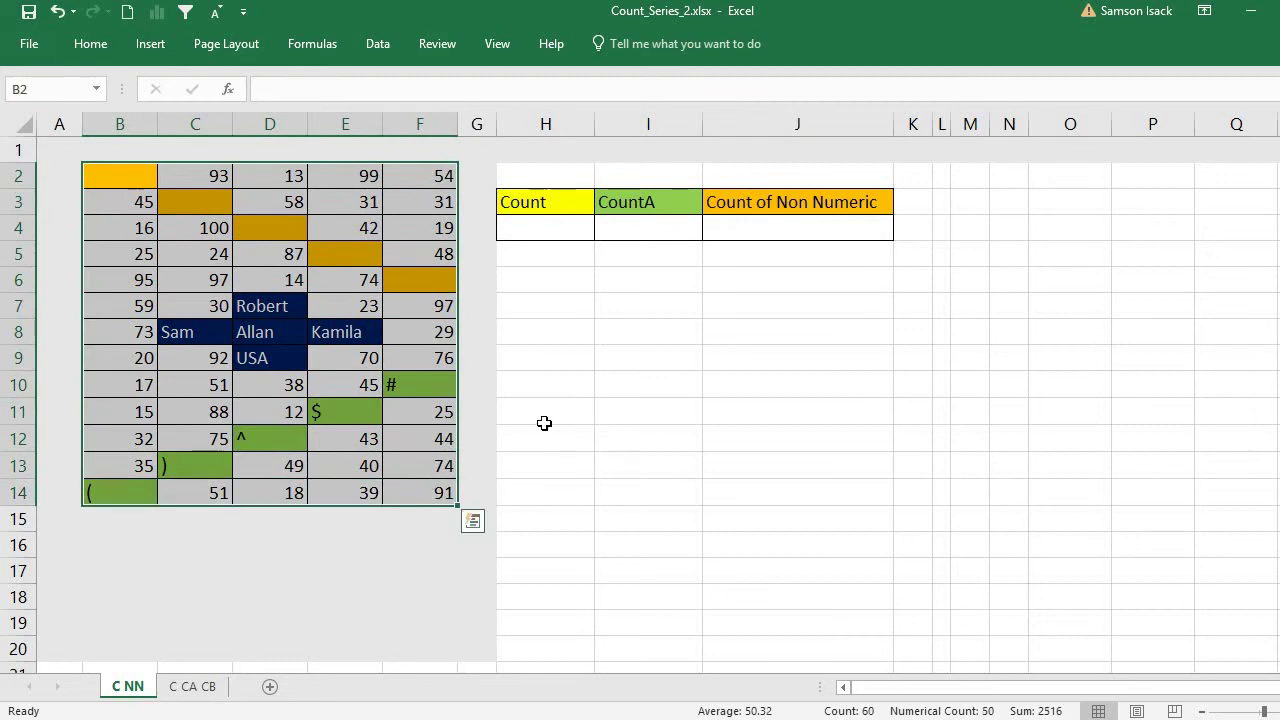
click(564, 224)
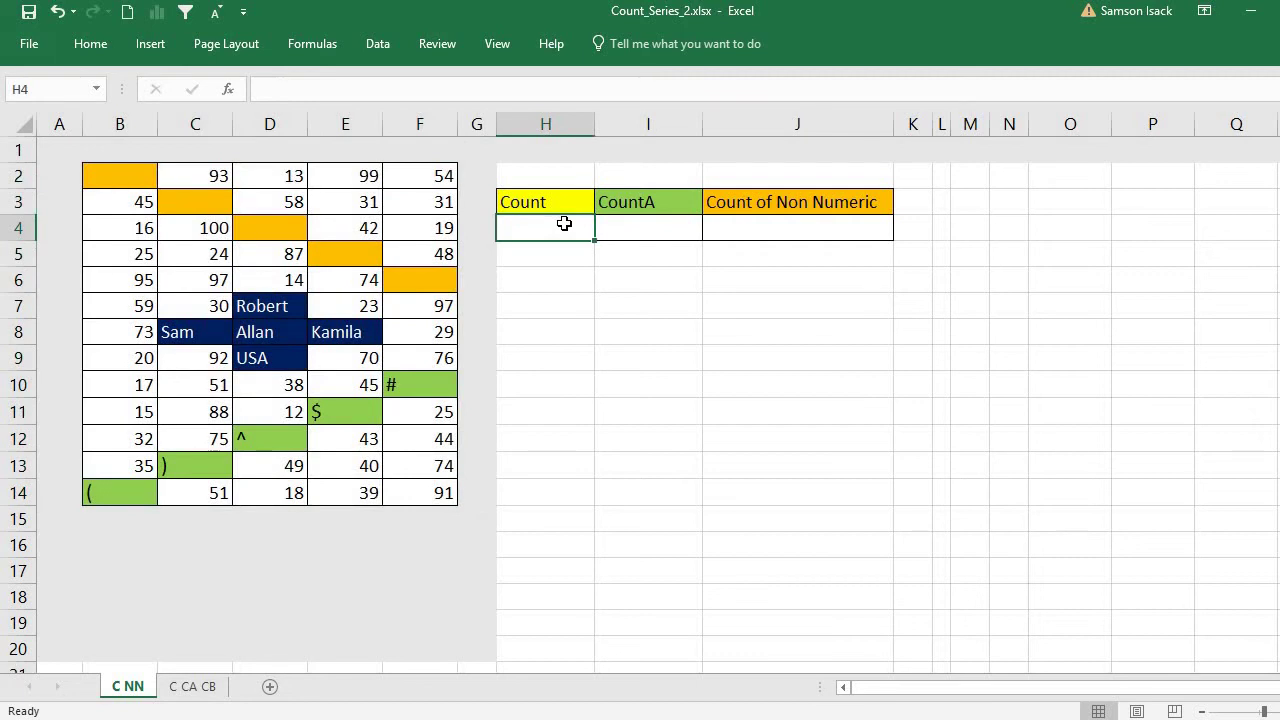
click(720, 222)
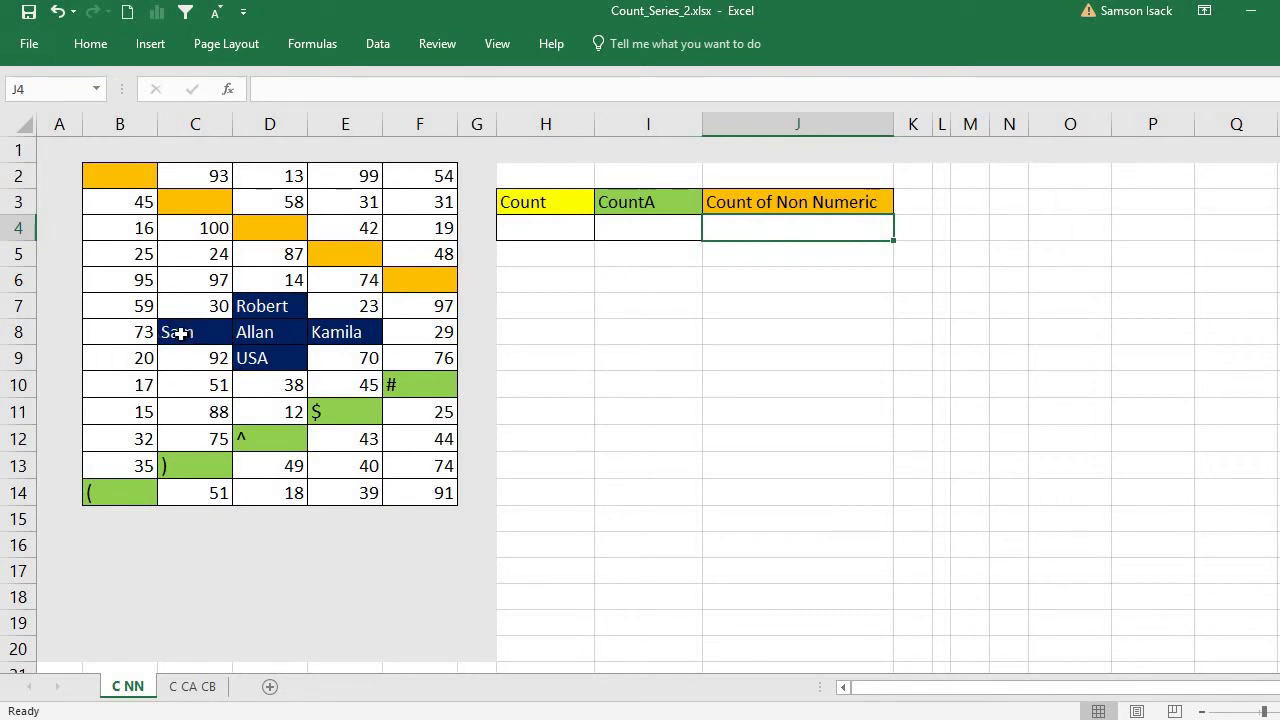
drag(180, 332, 352, 328)
drag(263, 311, 271, 354)
click(130, 492)
click(182, 464)
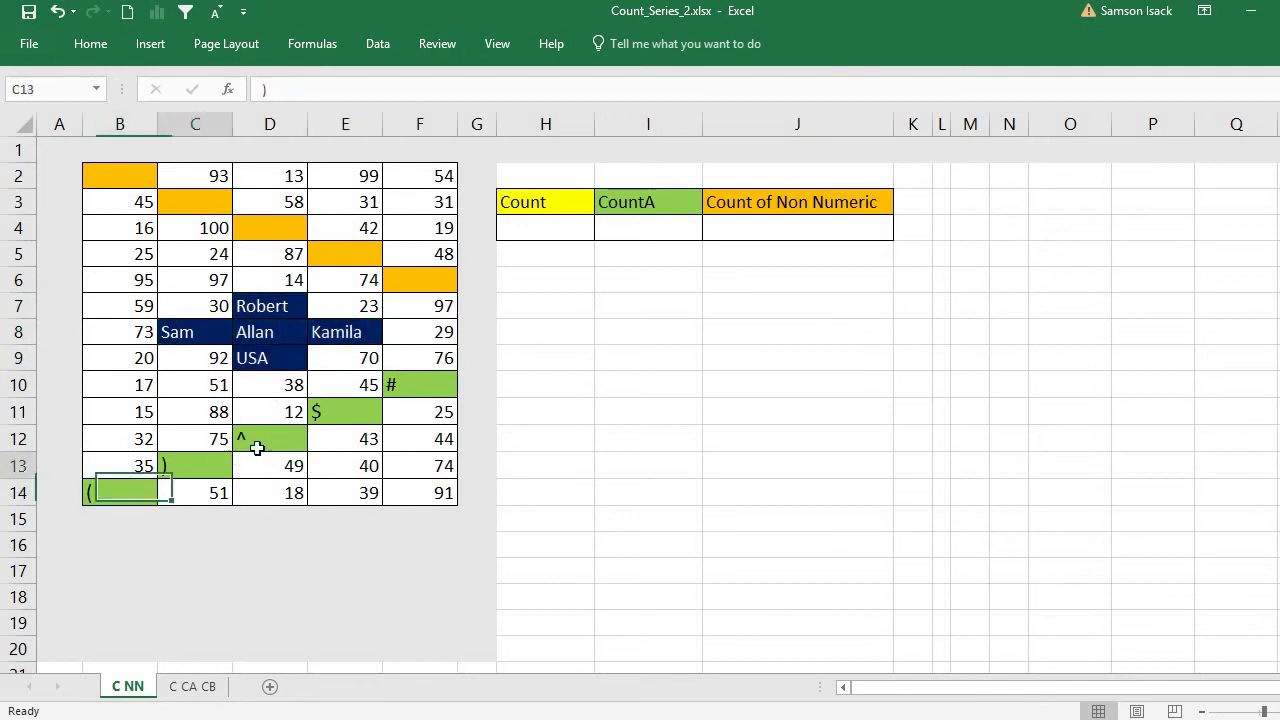
click(252, 439)
click(349, 411)
click(412, 377)
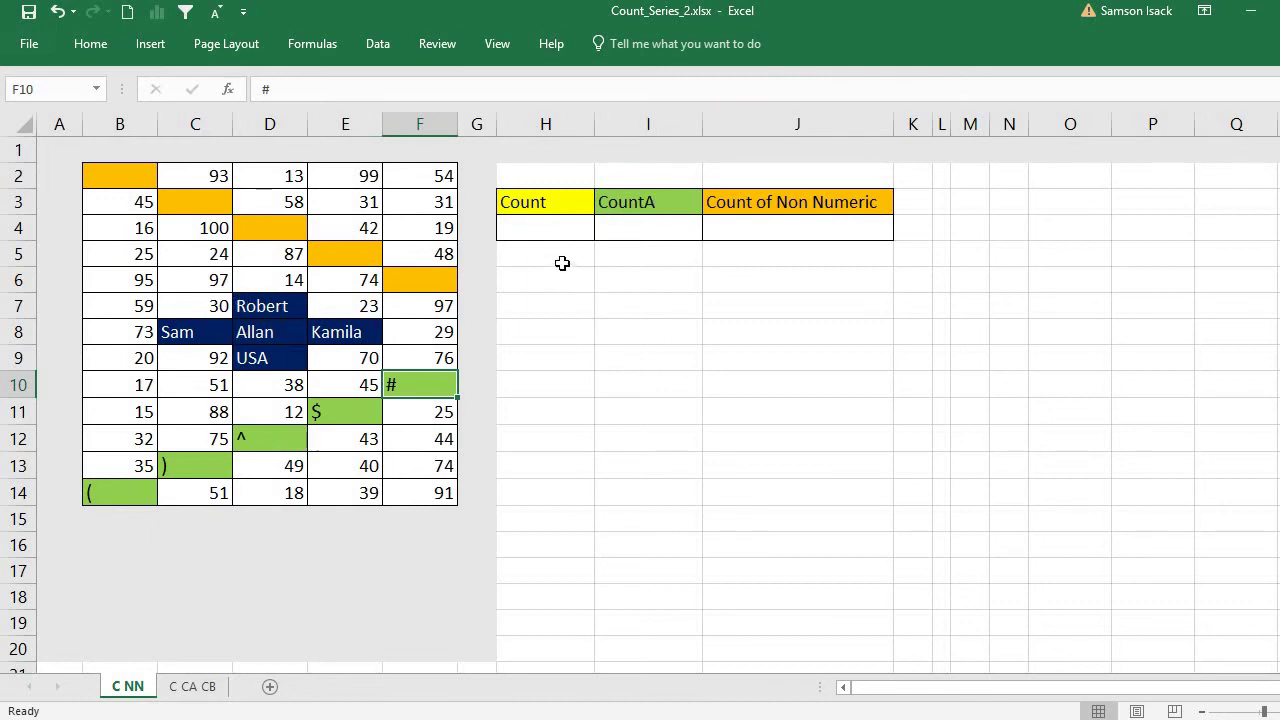
click(560, 224)
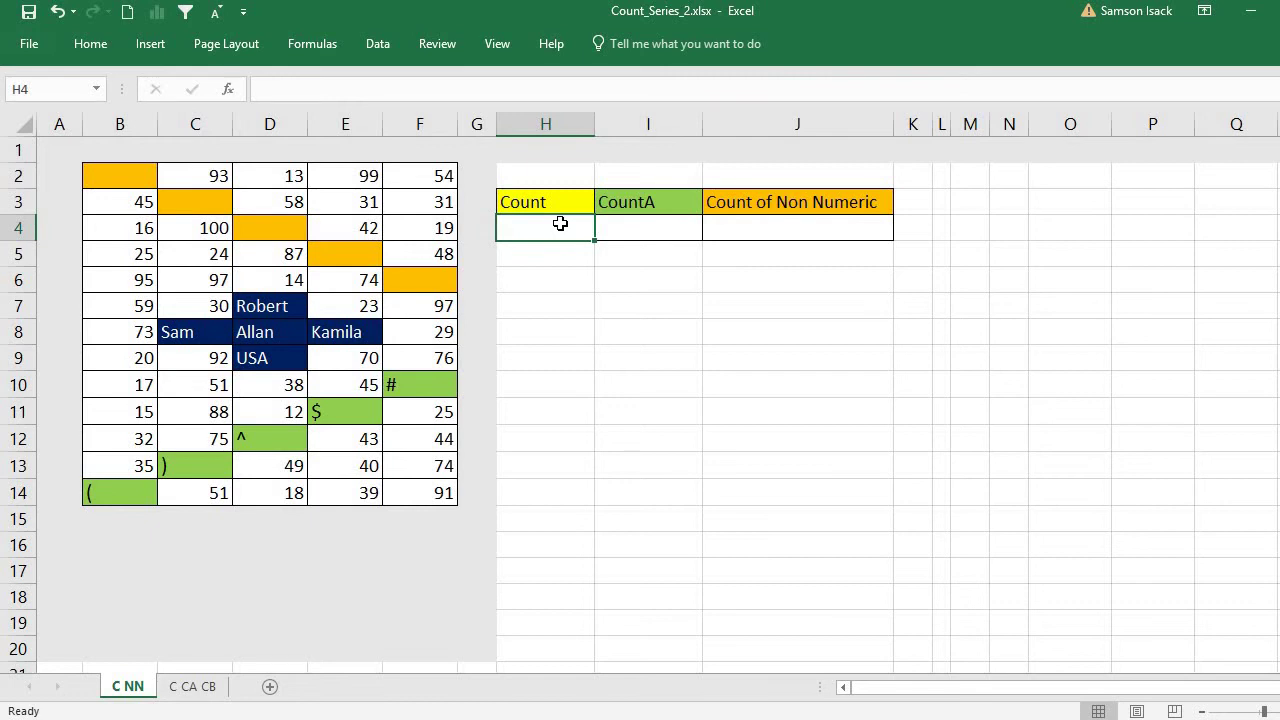
text(=)
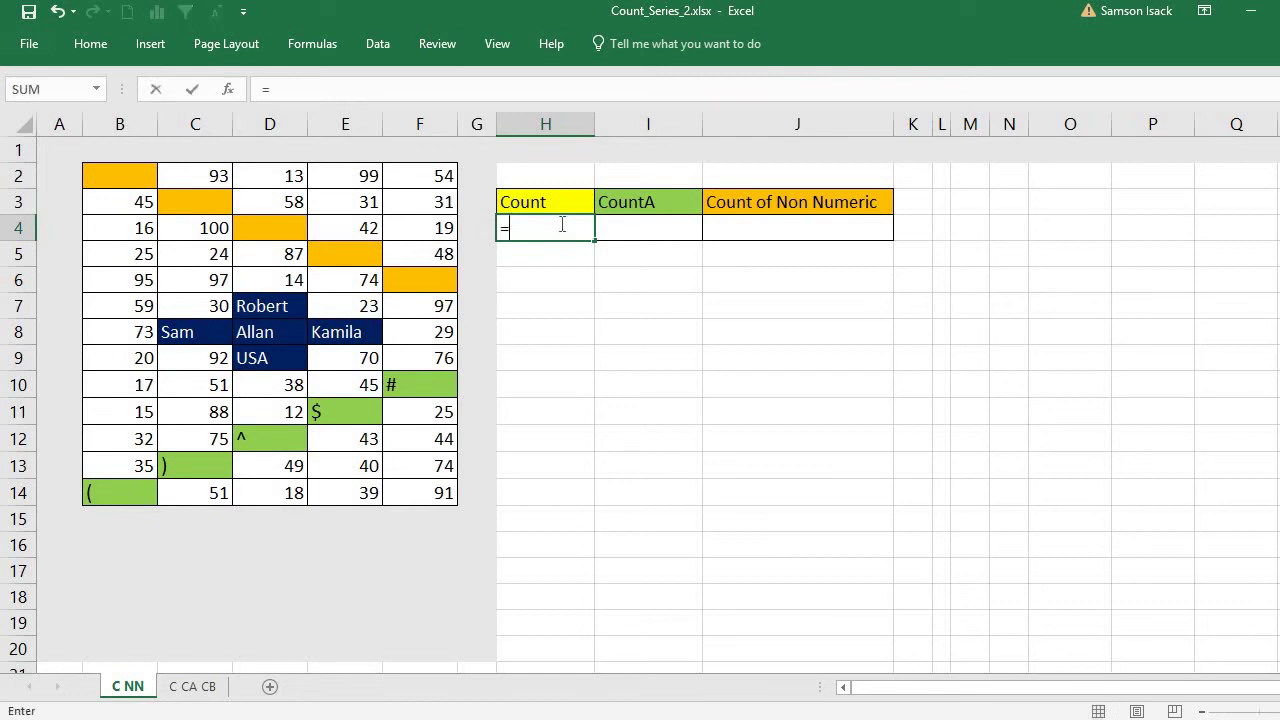
text(COUNT)
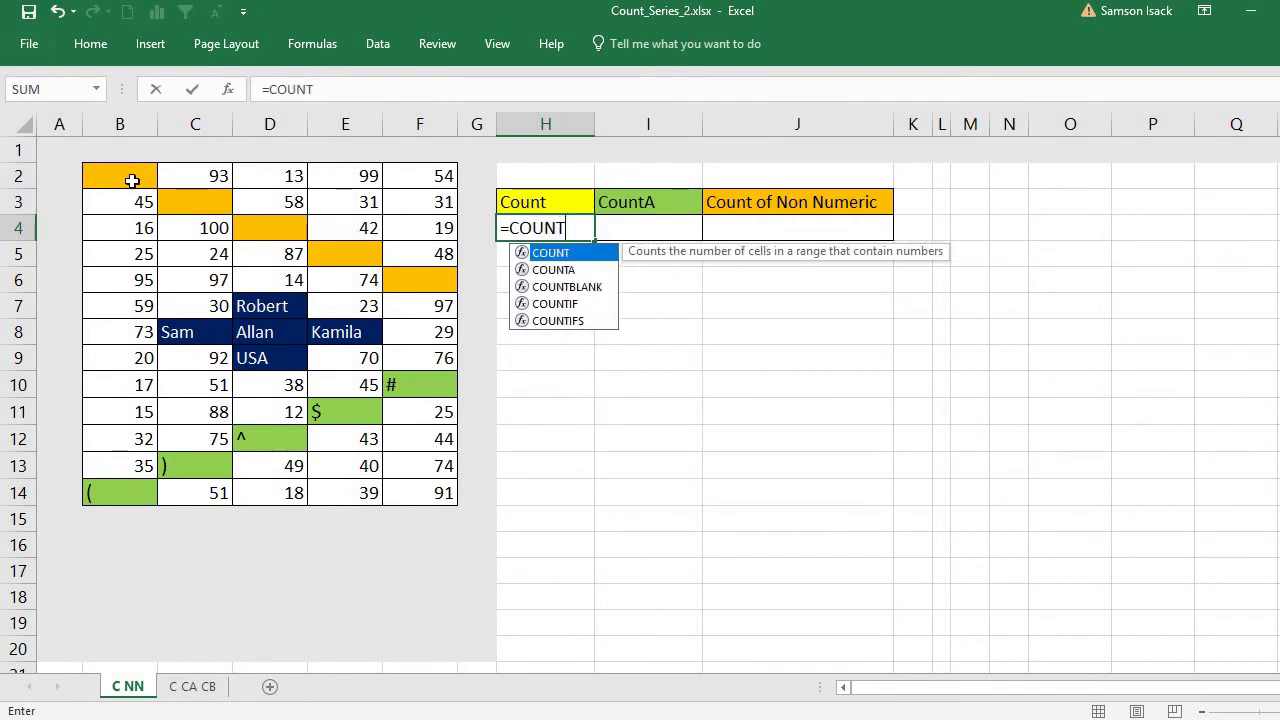
drag(128, 180, 437, 493)
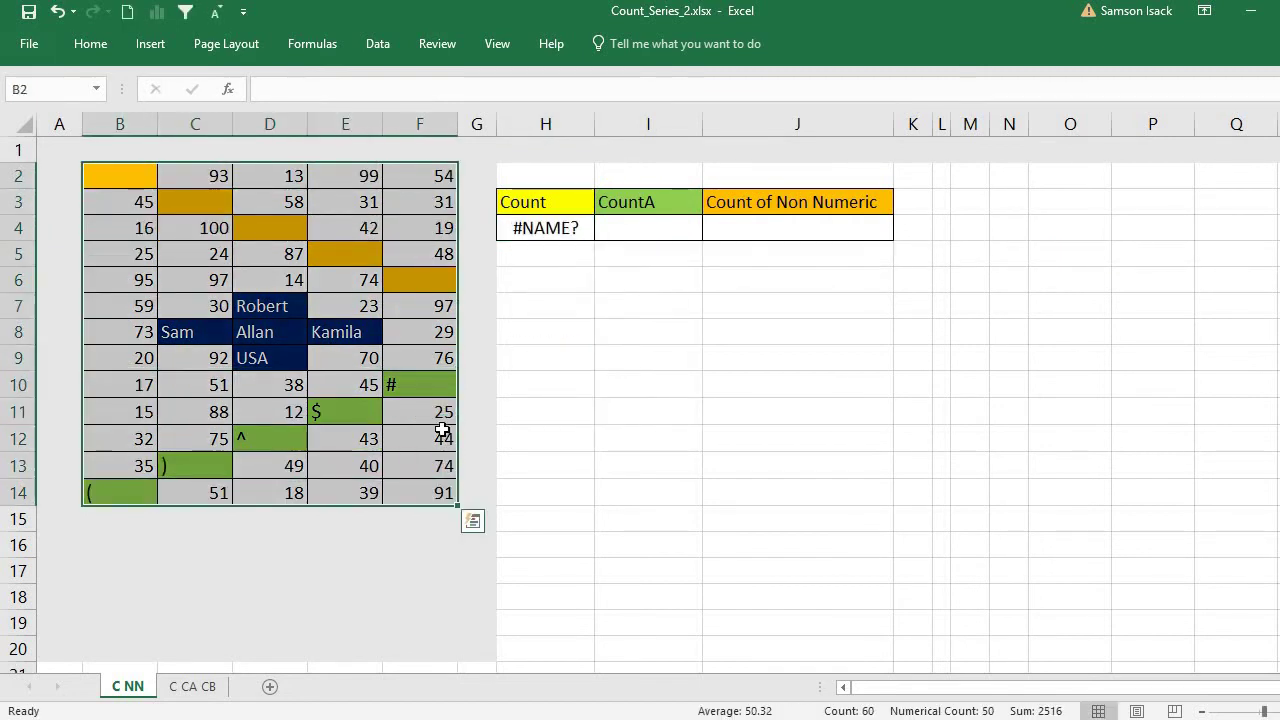
text())
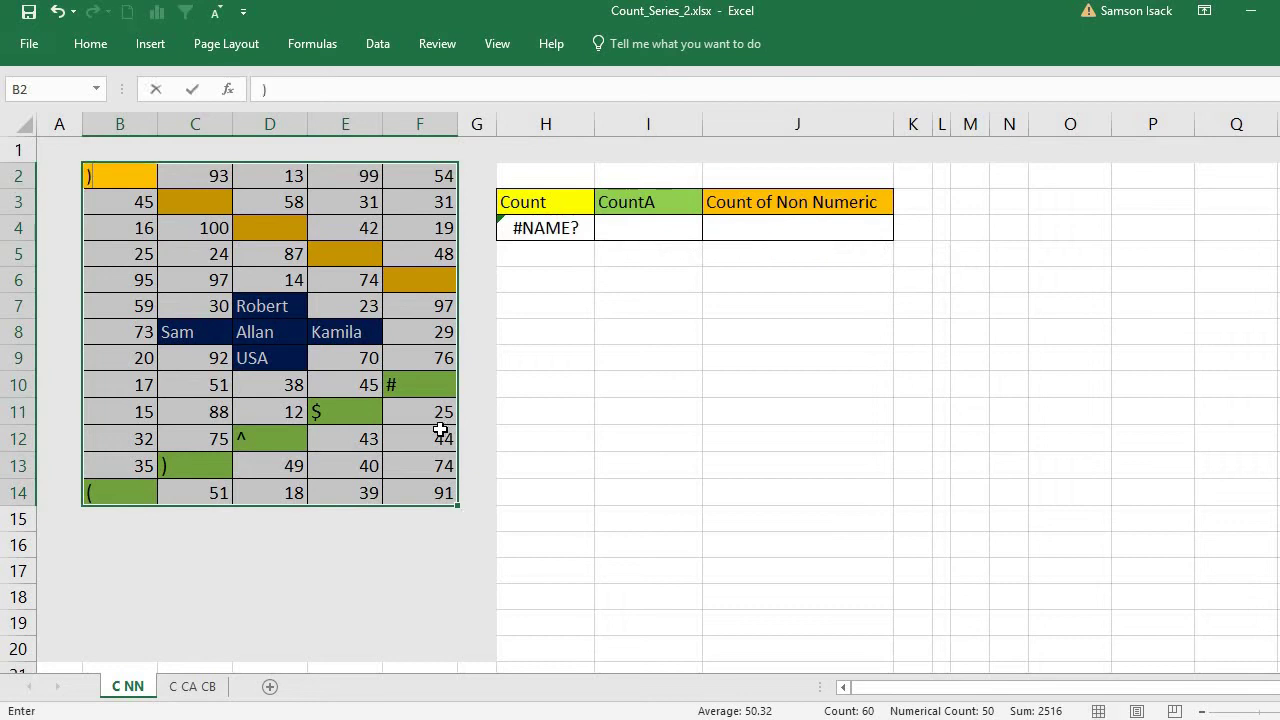
click(57, 14)
key(Return)
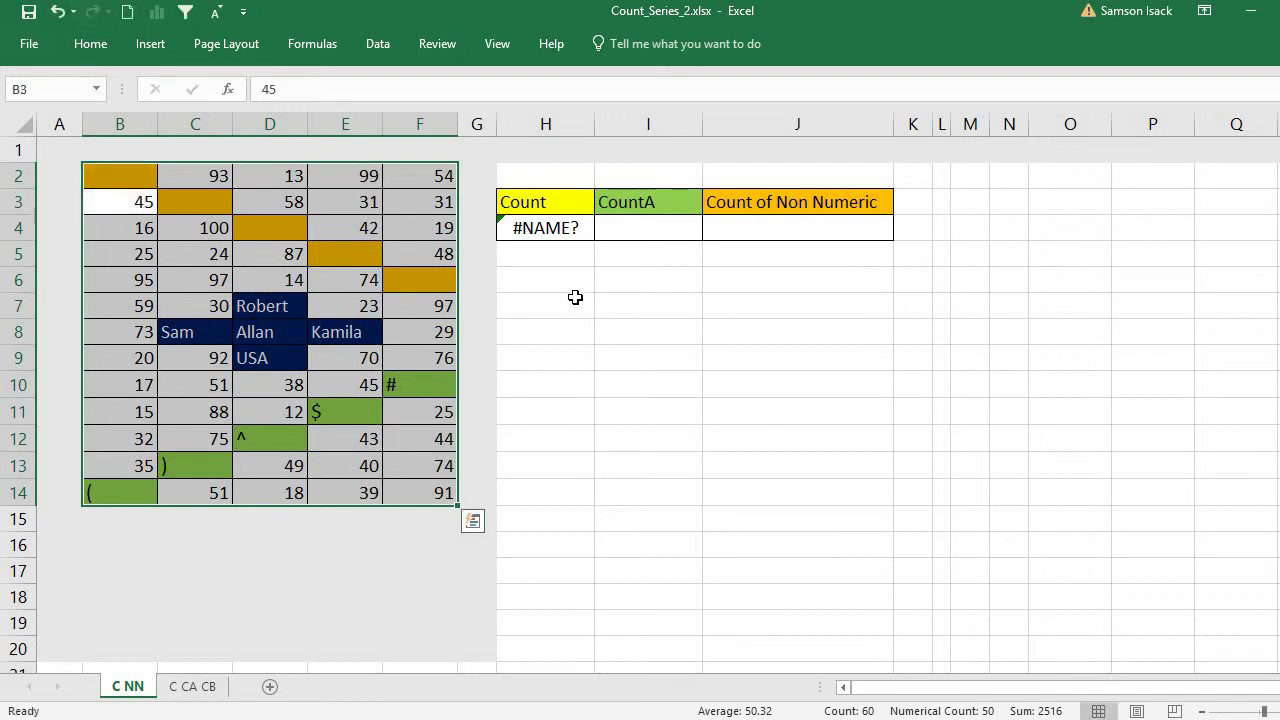
click(582, 227)
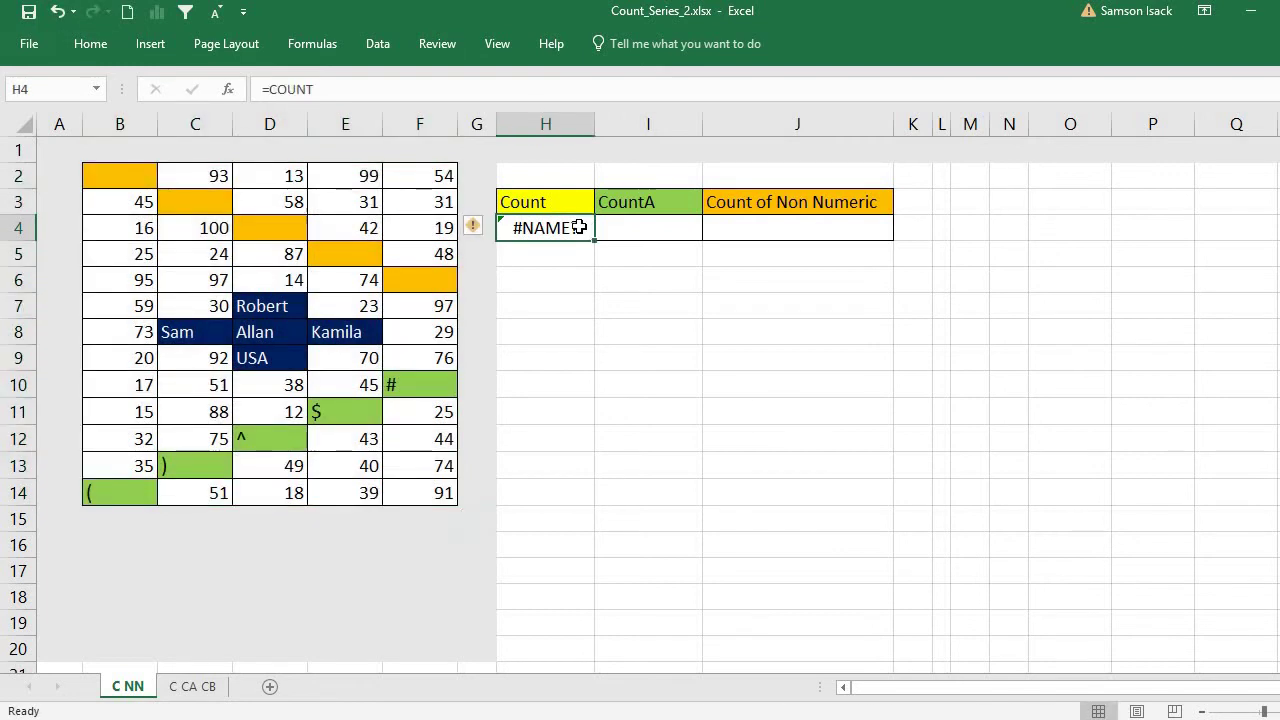
key(Delete)
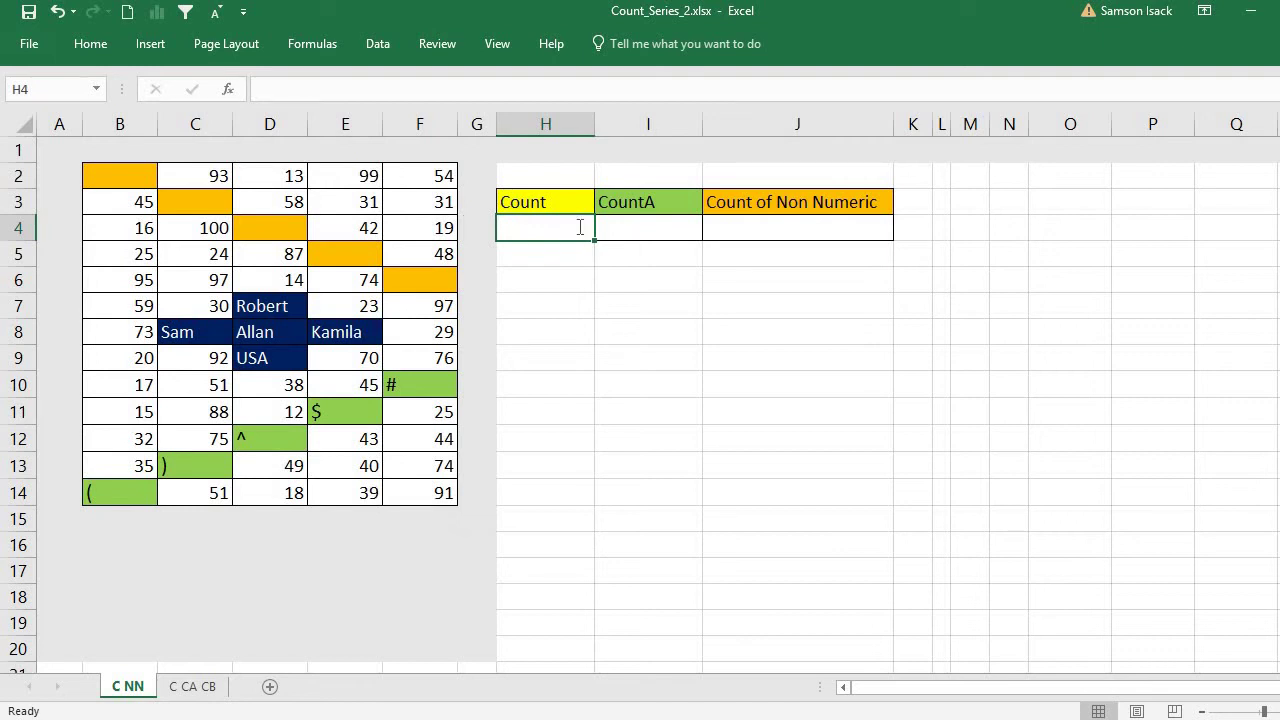
Step: Count the numeric cells of the data range in H4 with the formula =COUNT(B2:F14)
text(=COUN)
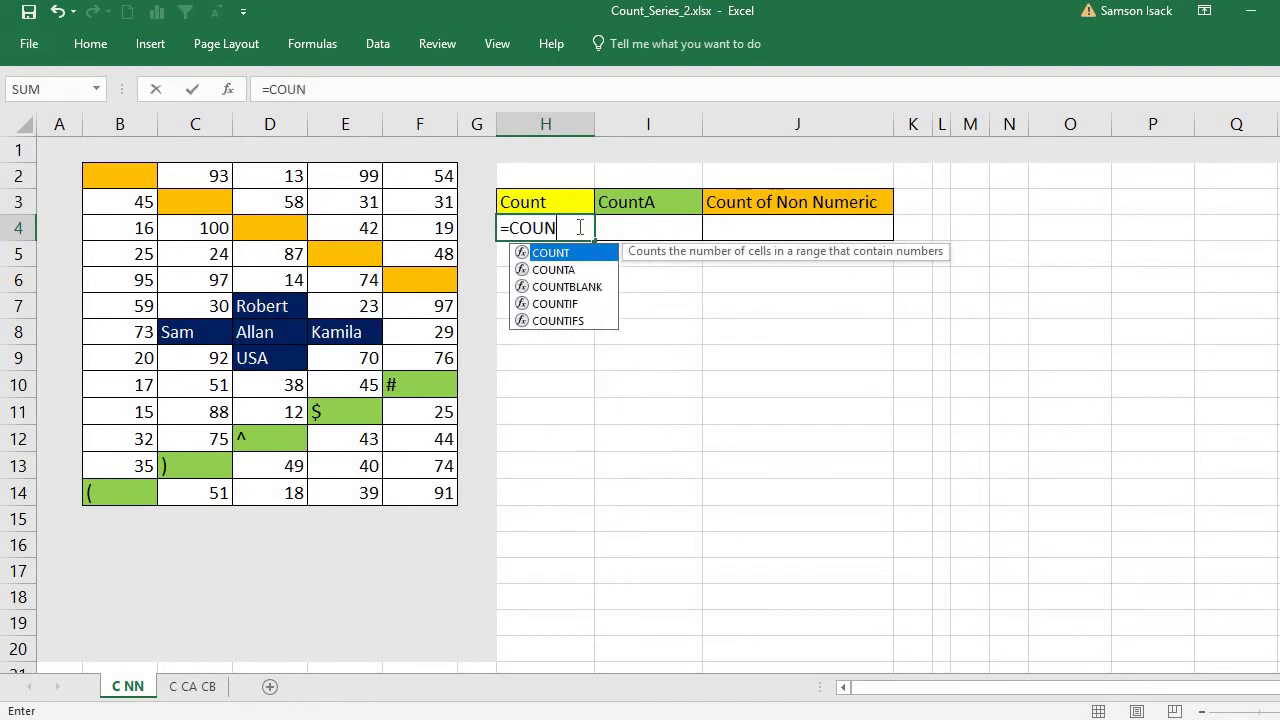
text(T()
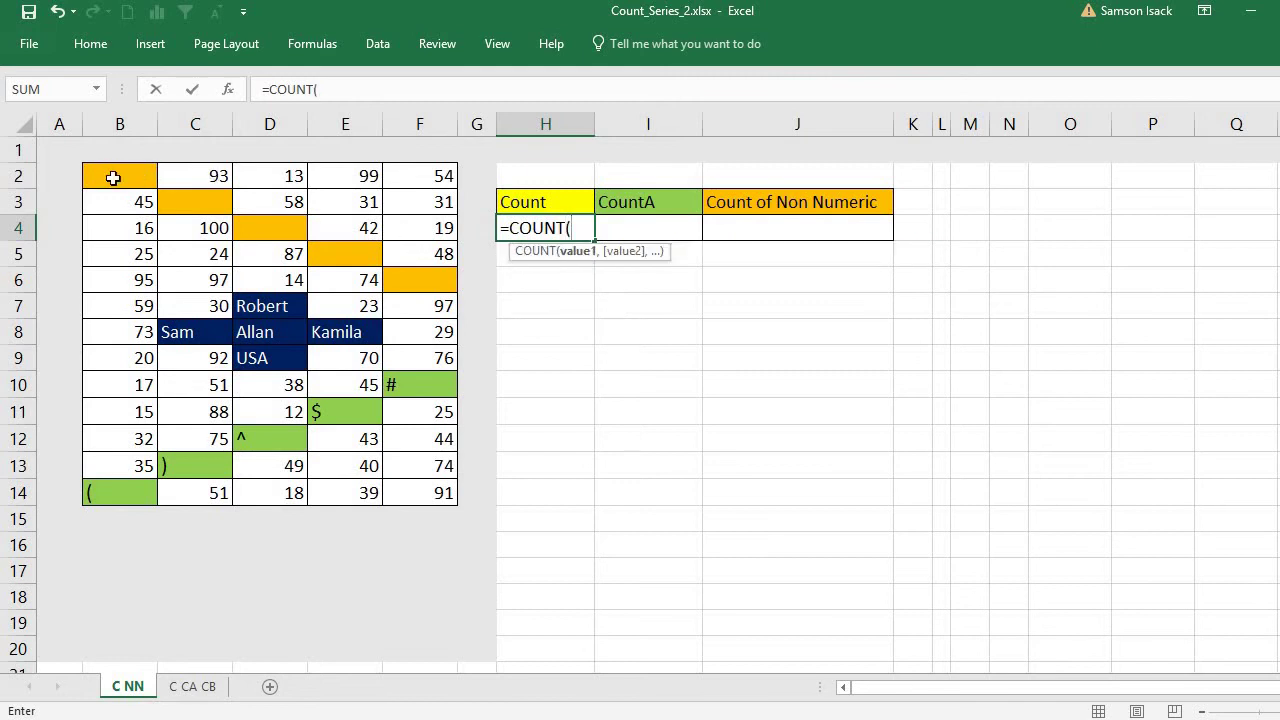
drag(113, 177, 431, 488)
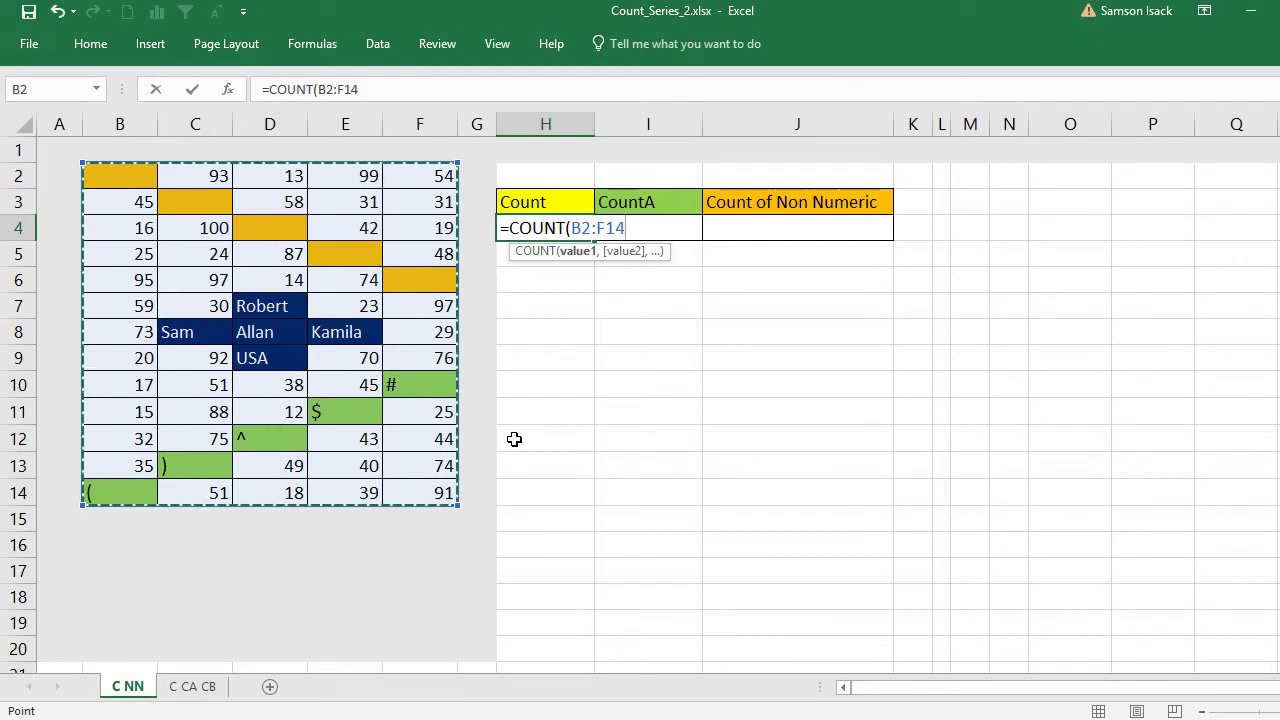
text())
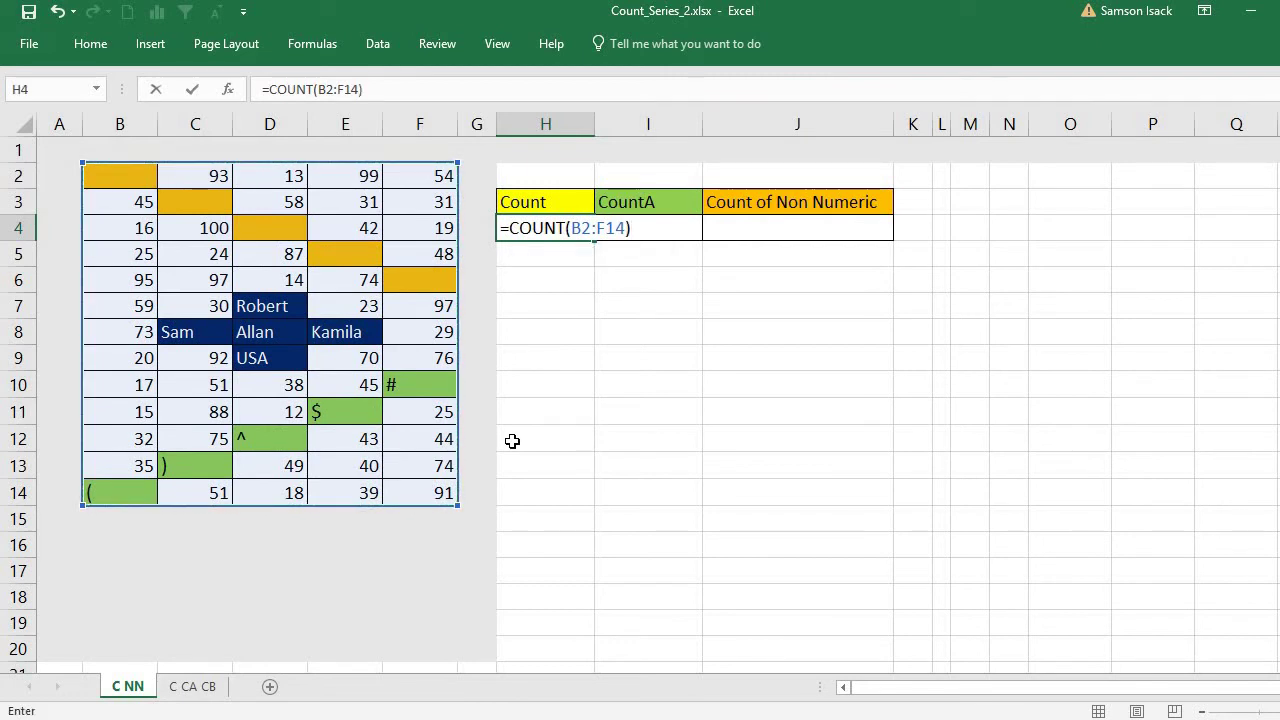
key(Return)
click(506, 234)
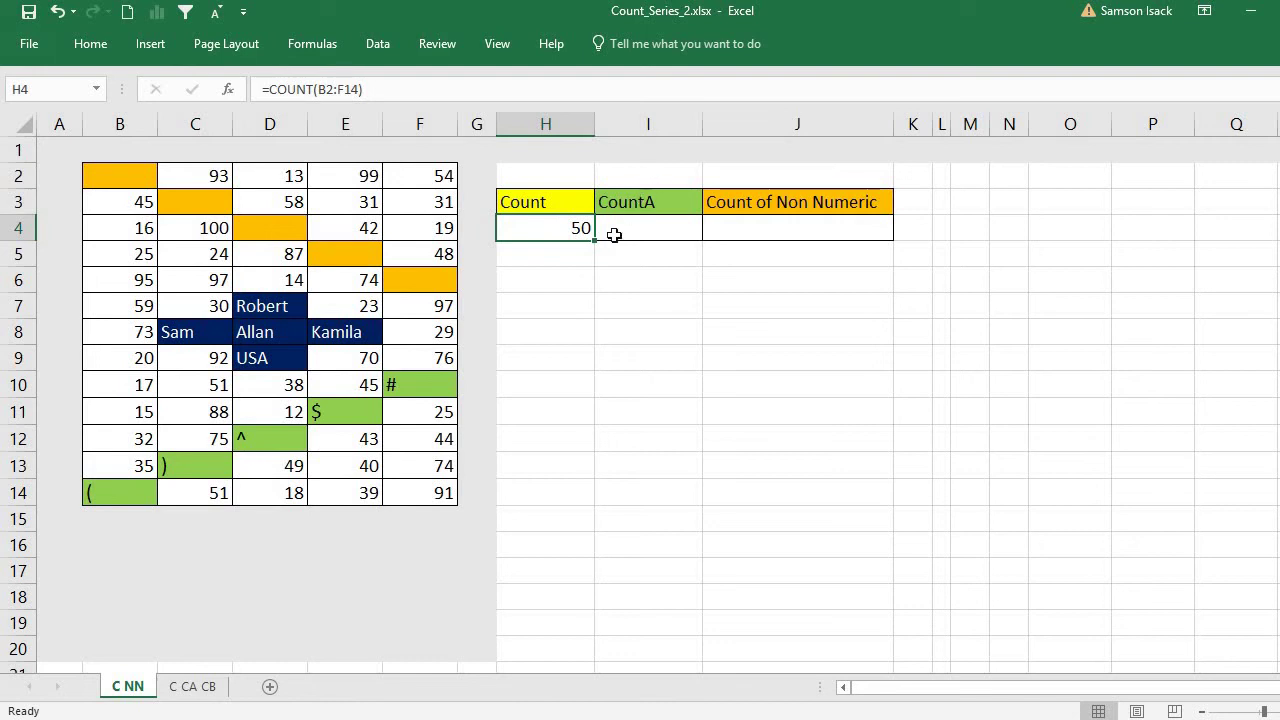
Step: Count the non-empty cells of the data range in I4 with the formula =COUNTA(B2:F14)
click(665, 233)
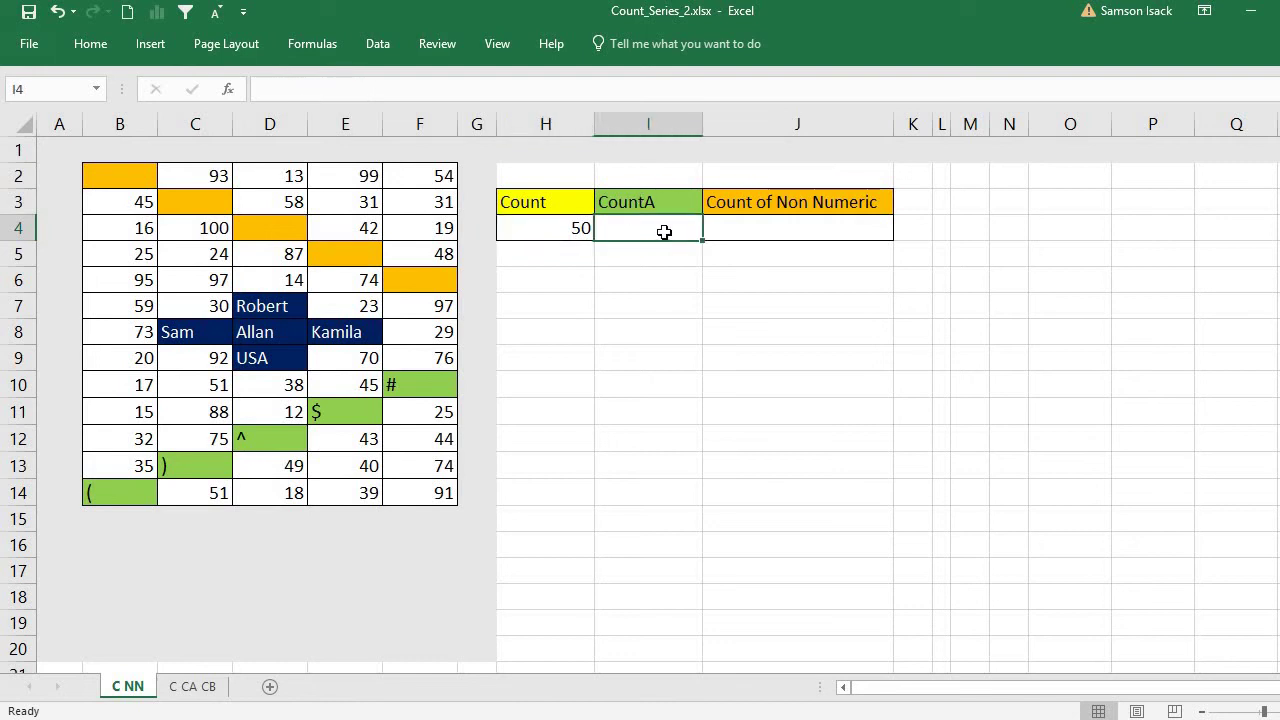
text(=)
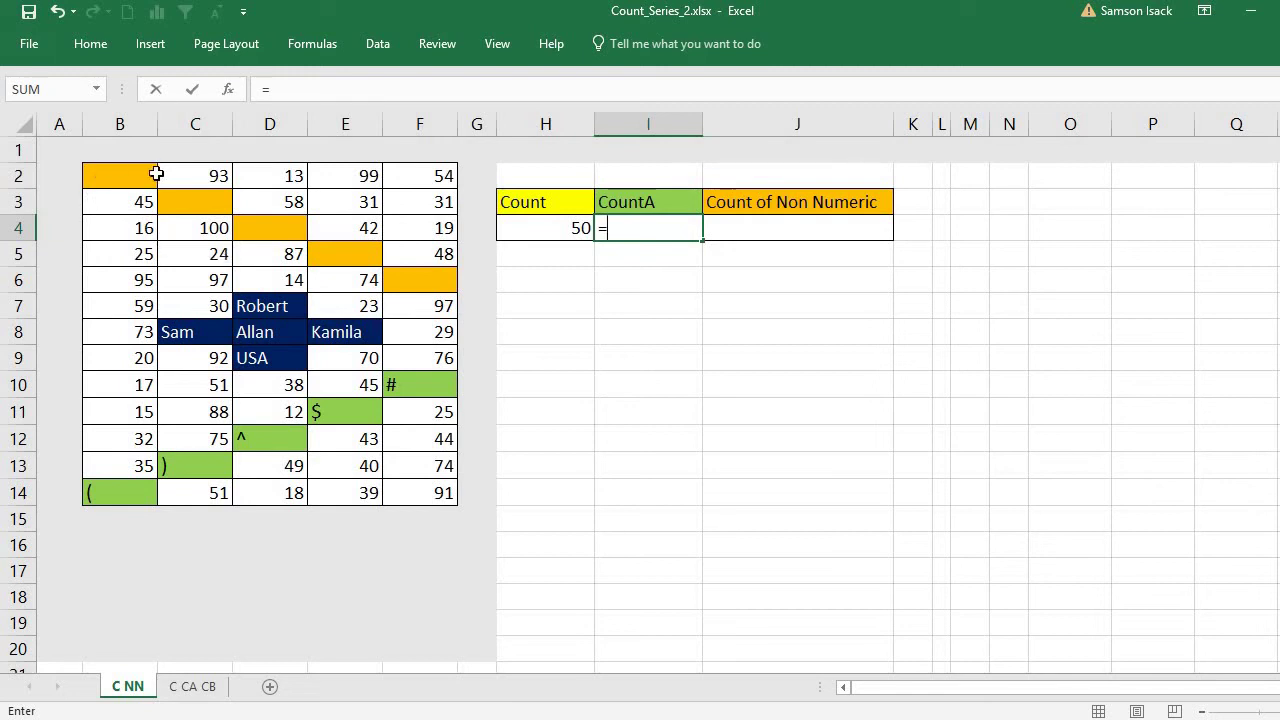
text(COU)
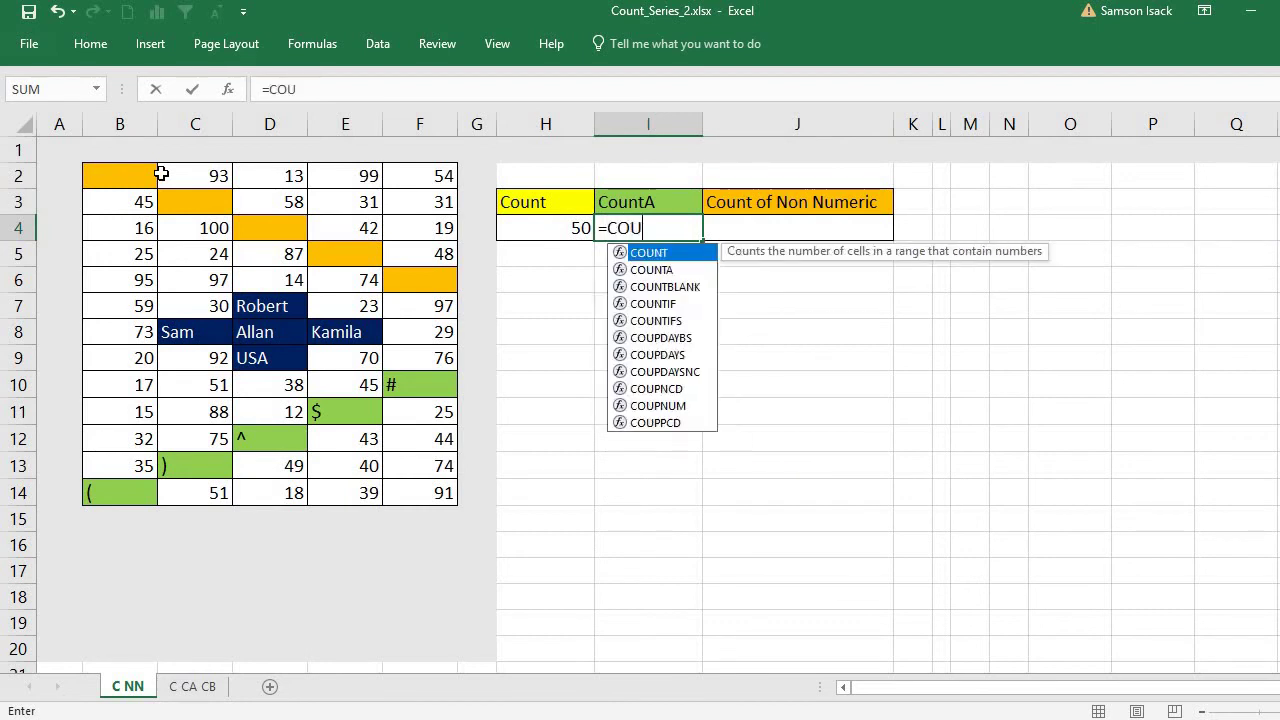
text(NTA()
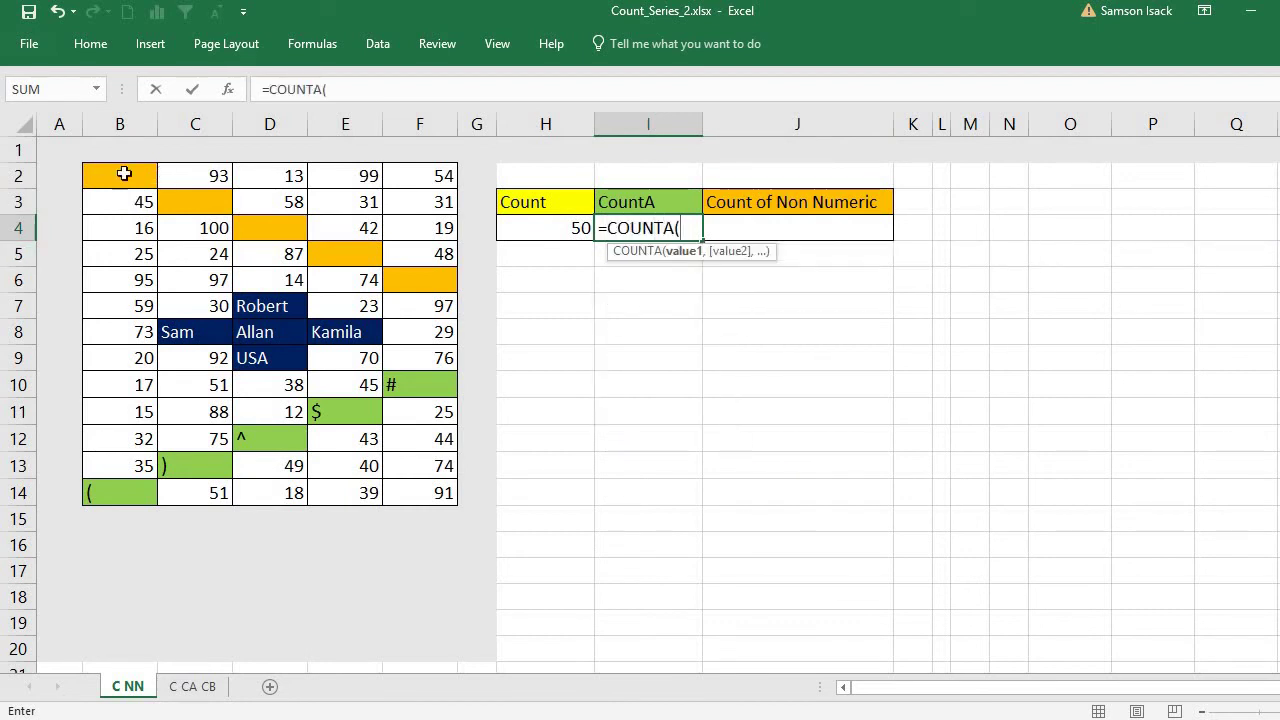
drag(124, 176, 425, 482)
text())
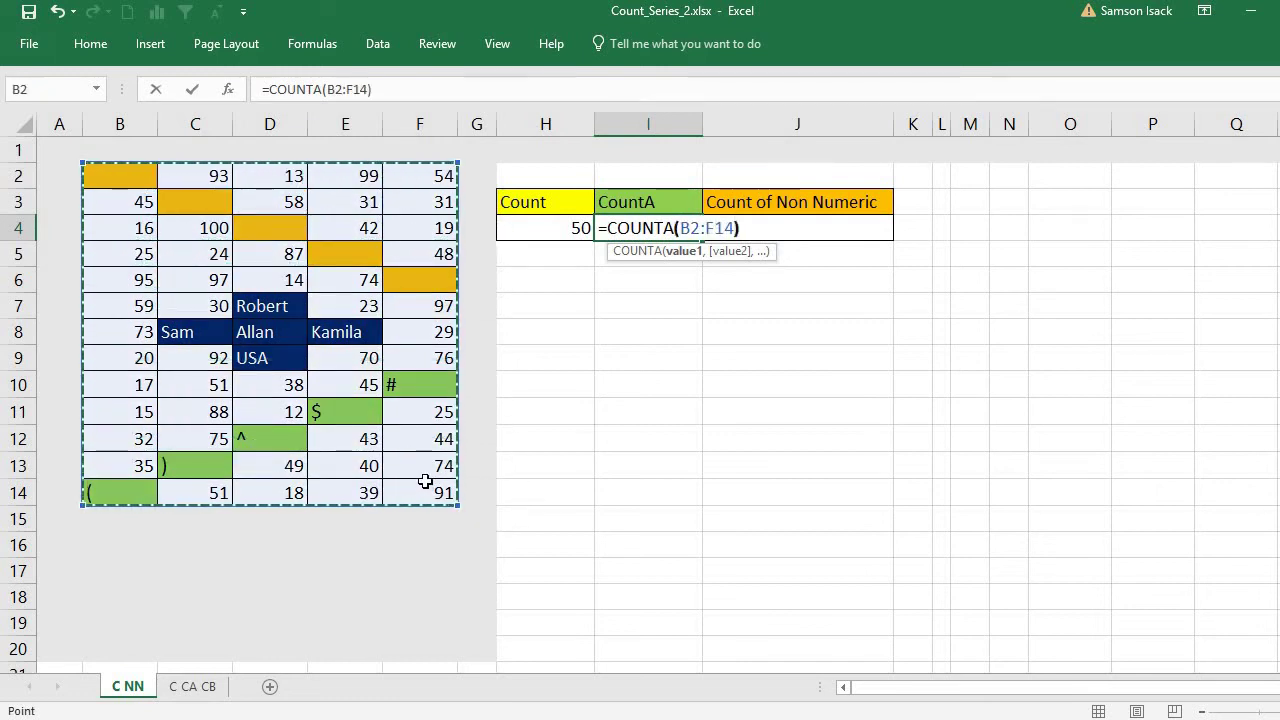
key(Return)
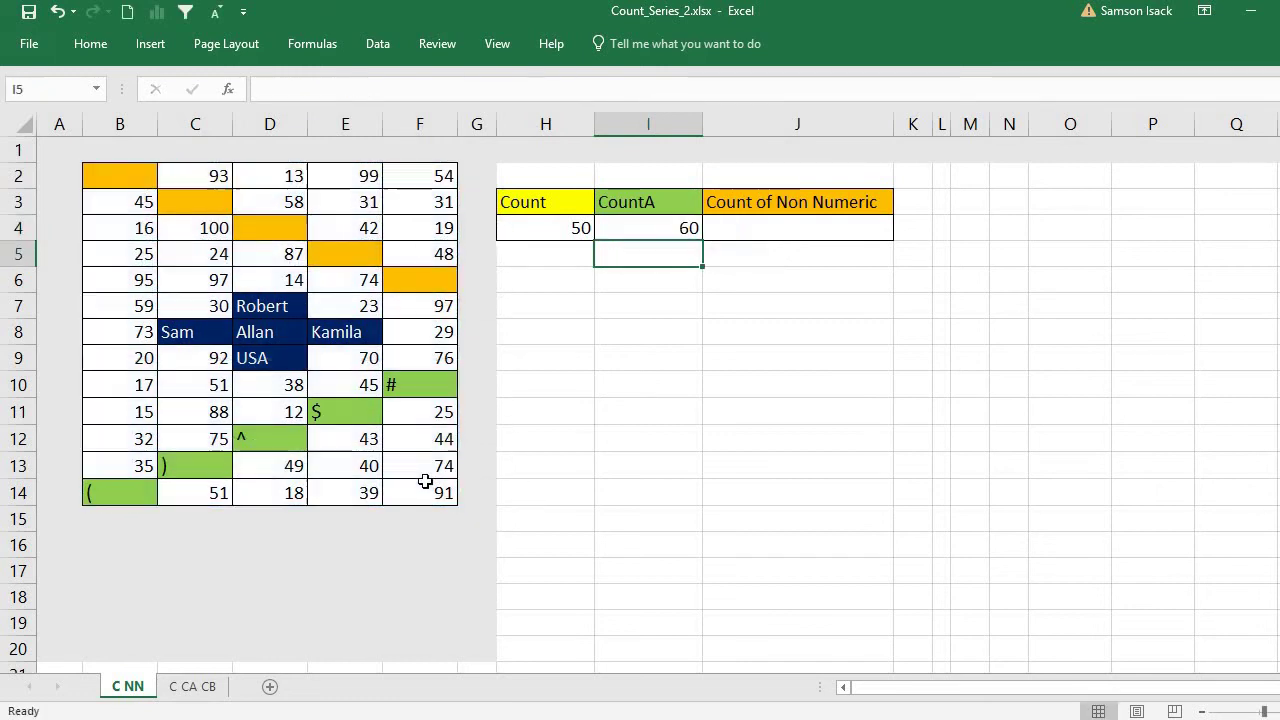
click(644, 224)
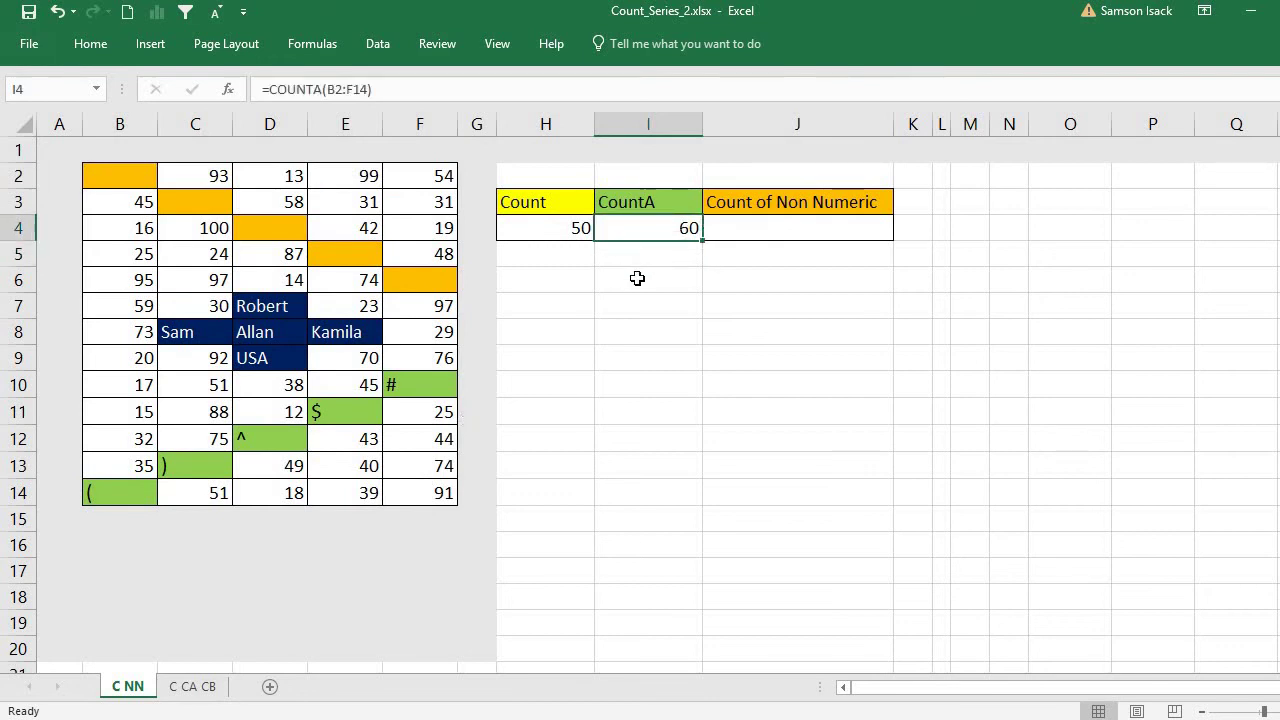
drag(146, 176, 406, 491)
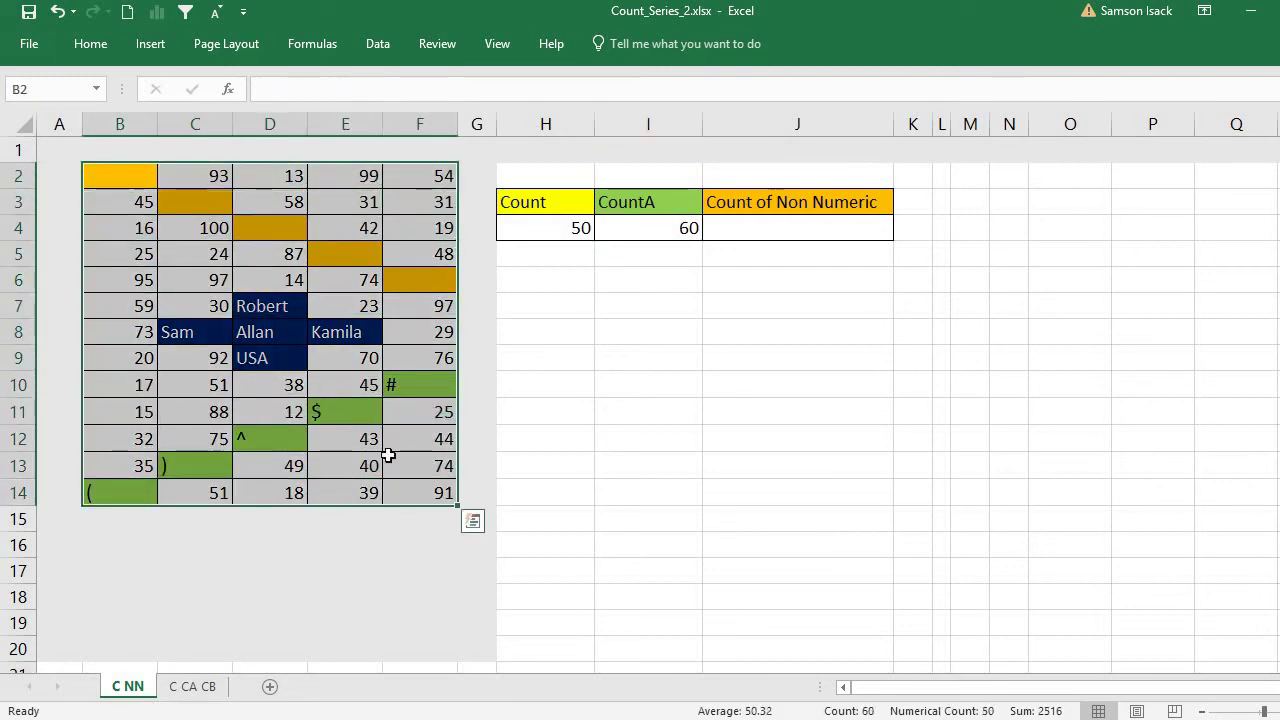
Step: Review the blank orange cells in the data range, and compare the COUNTA result in I4 with the COUNT result in H4
click(128, 187)
click(186, 200)
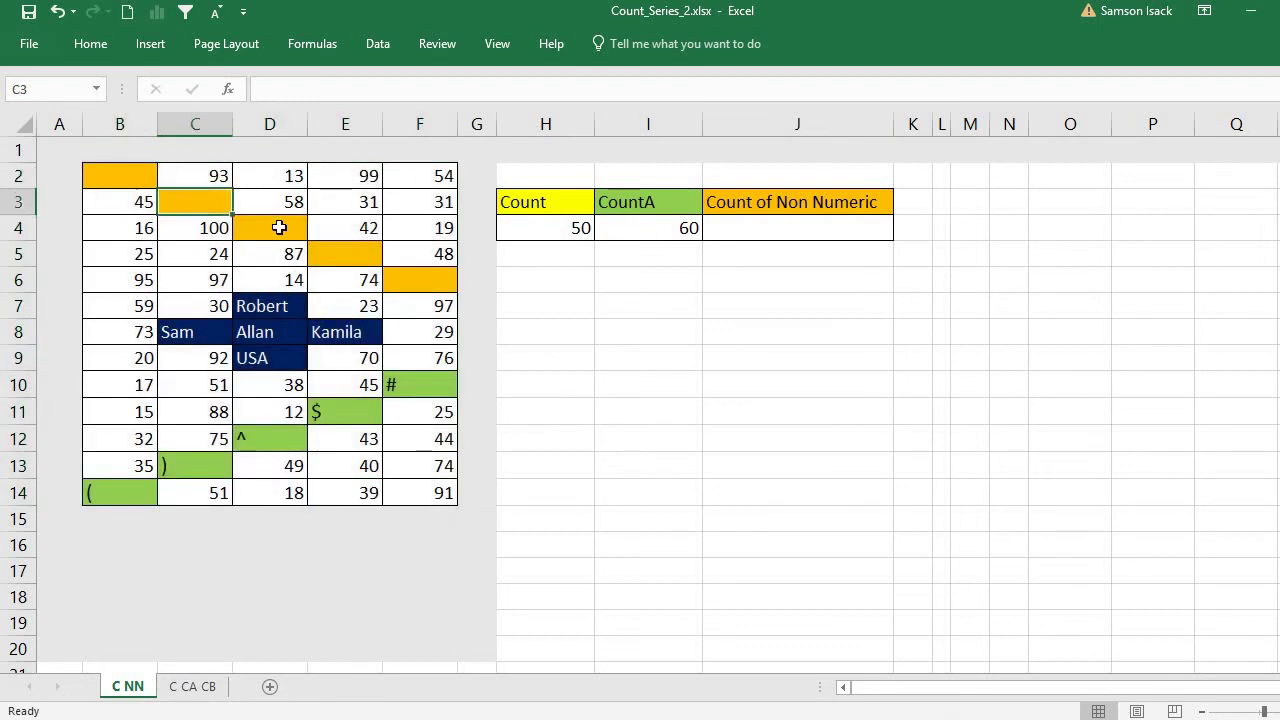
click(277, 226)
click(367, 250)
click(400, 275)
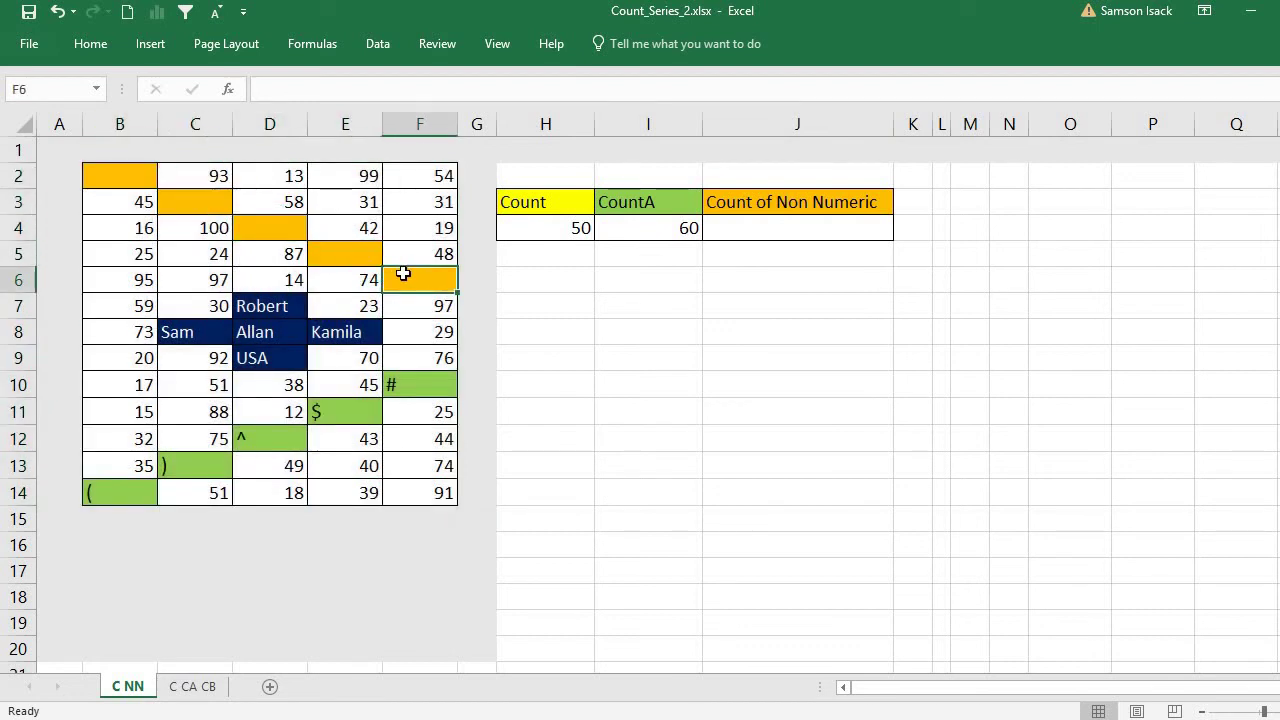
click(653, 230)
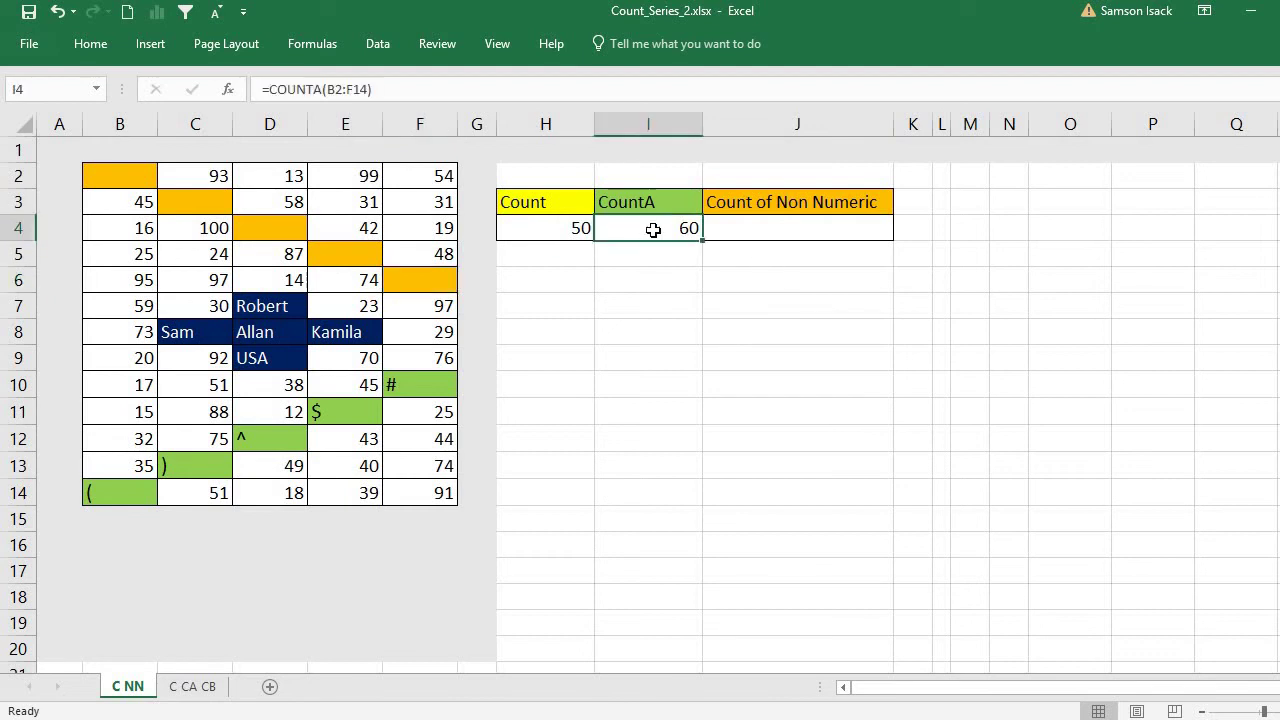
click(720, 233)
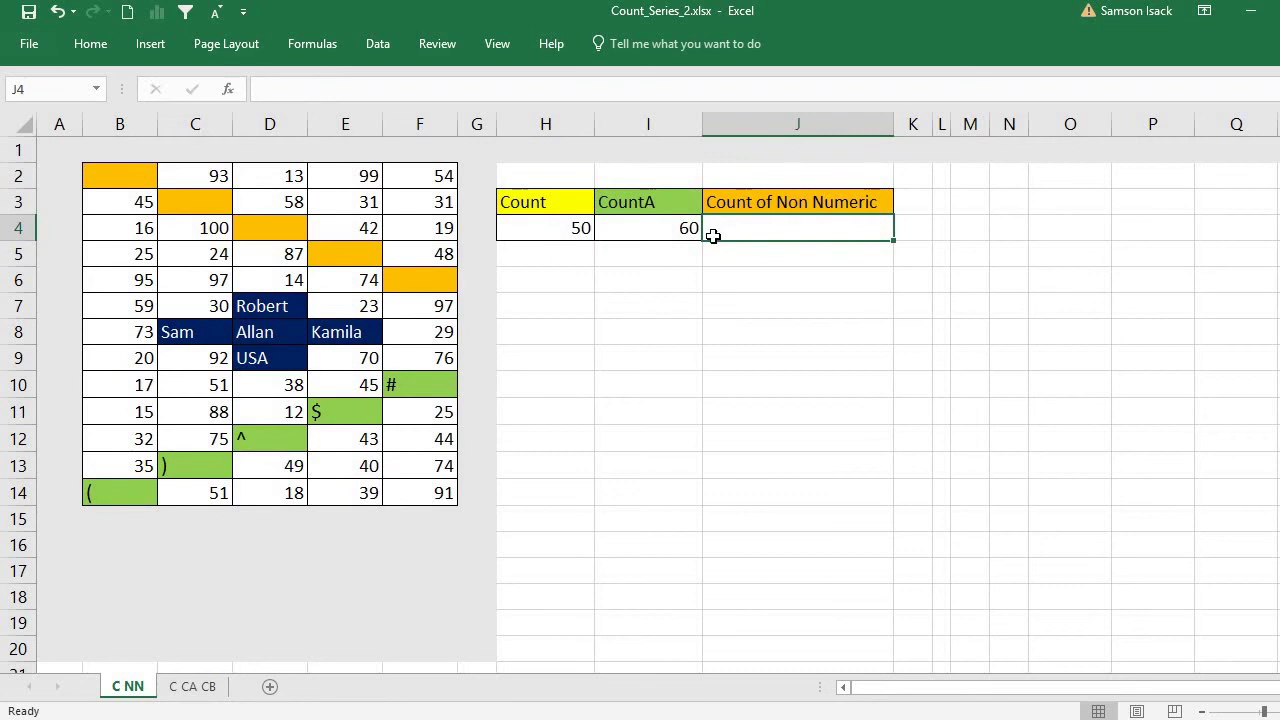
click(669, 229)
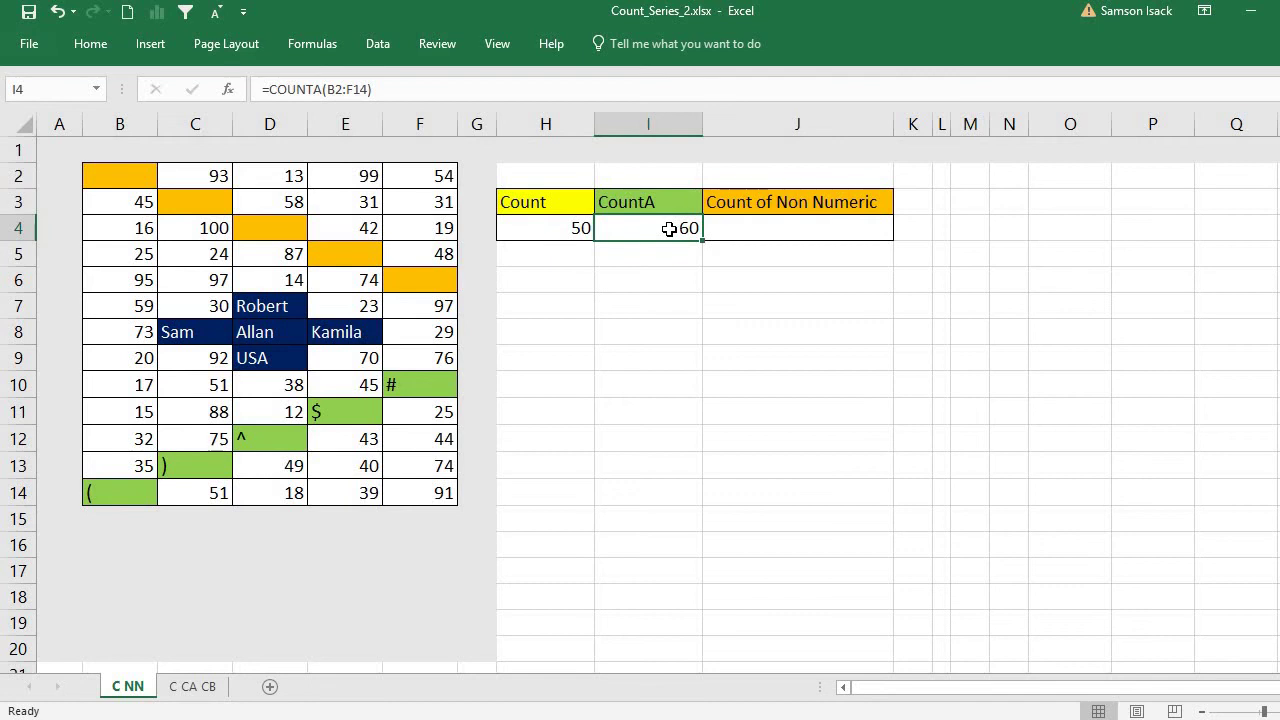
click(577, 226)
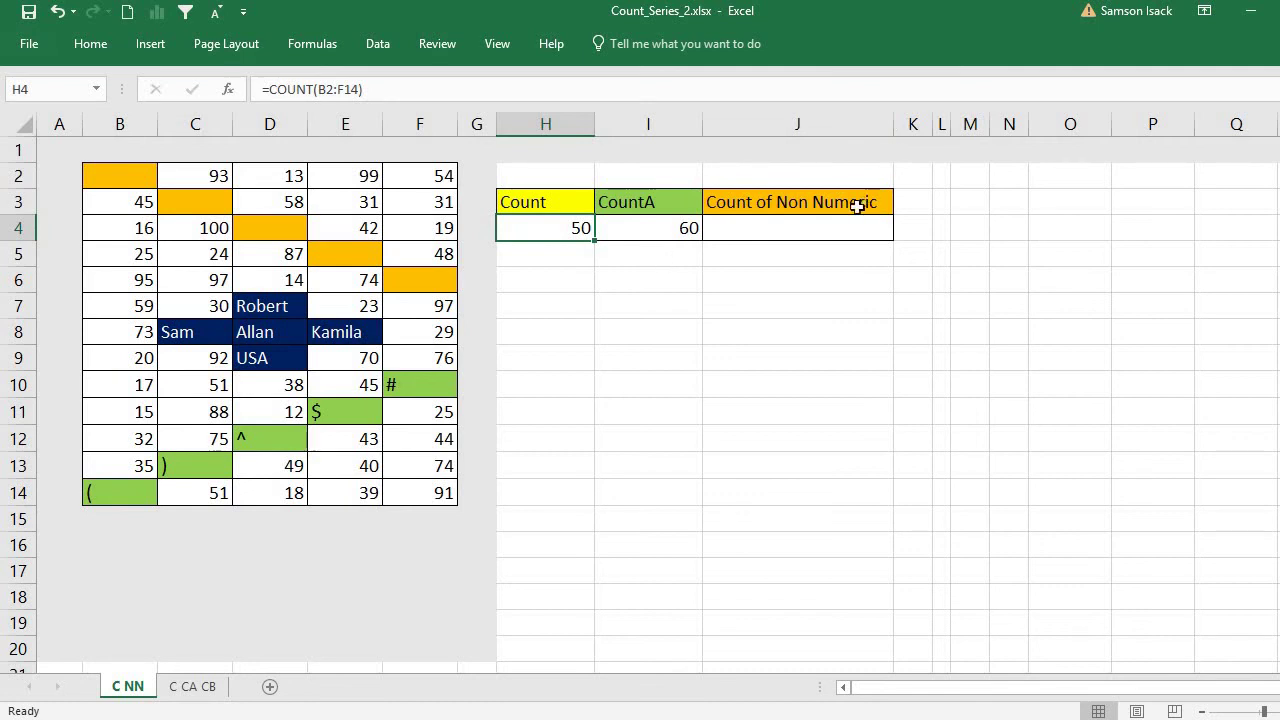
Step: Calculate the count of non-numeric cells in J4 with the formula =COUNTA(B2:F14)-COUNT(B2:F14)
click(830, 235)
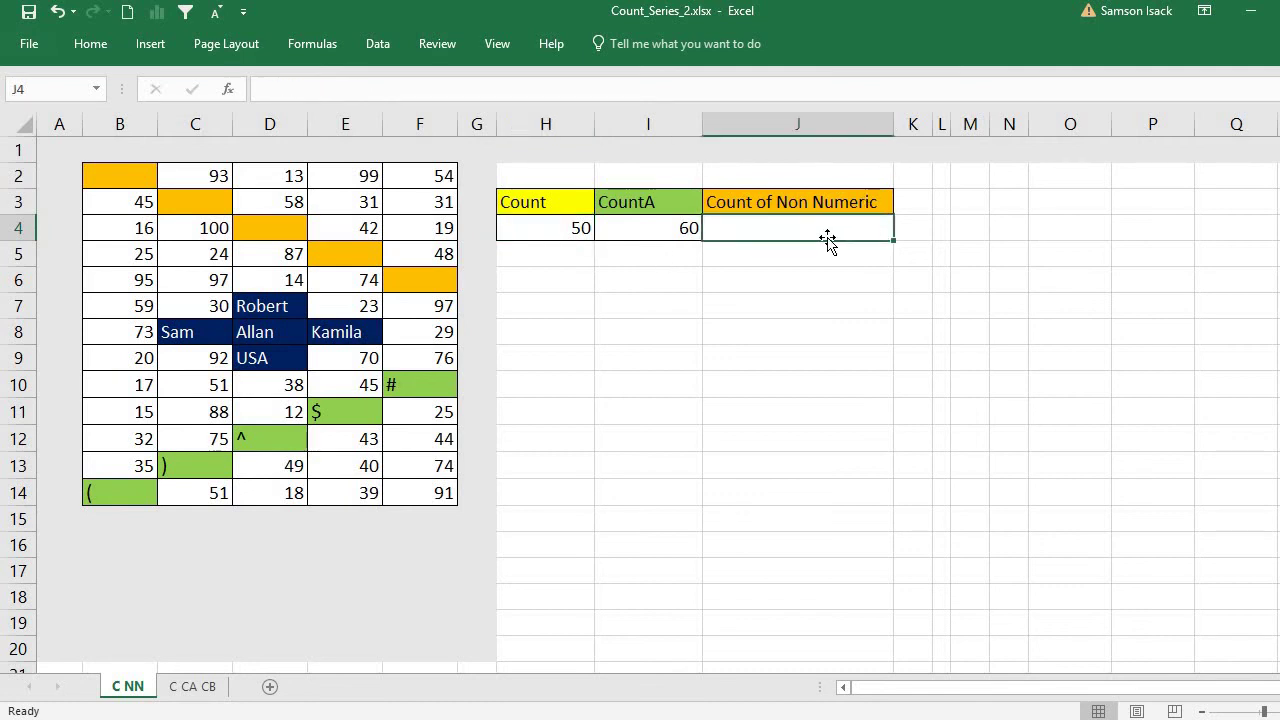
double_click(789, 232)
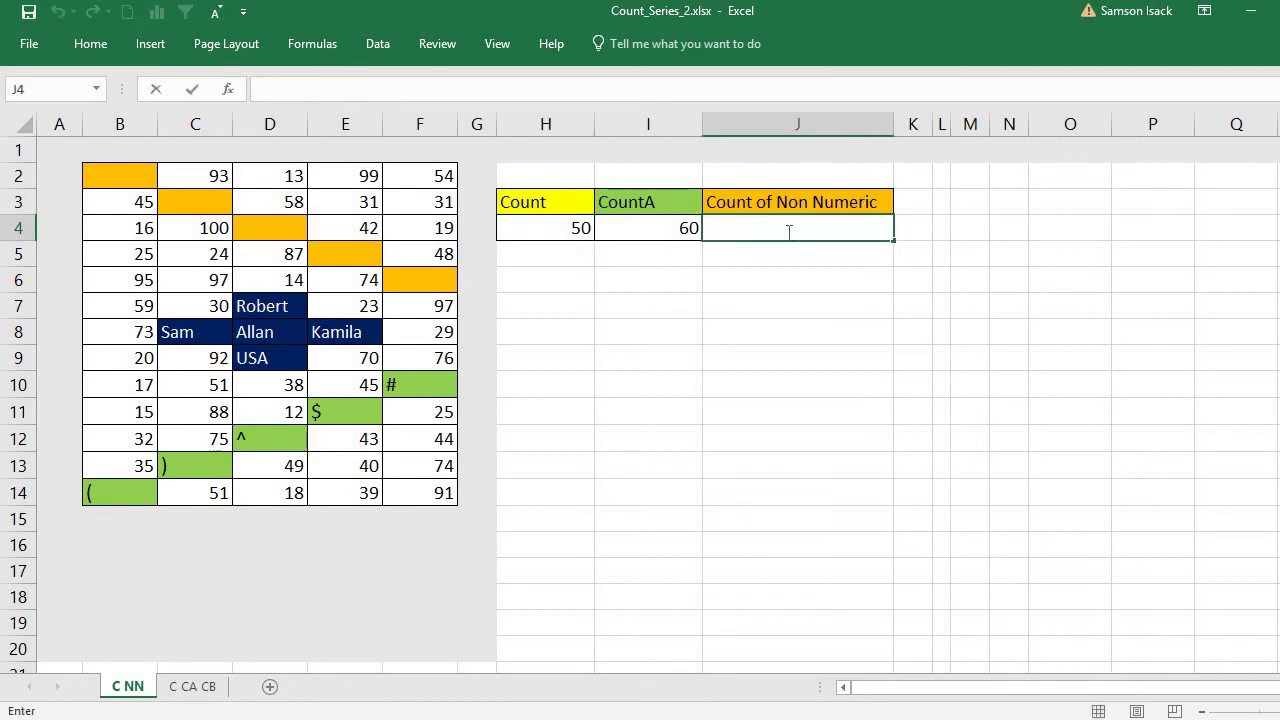
text(=Coun)
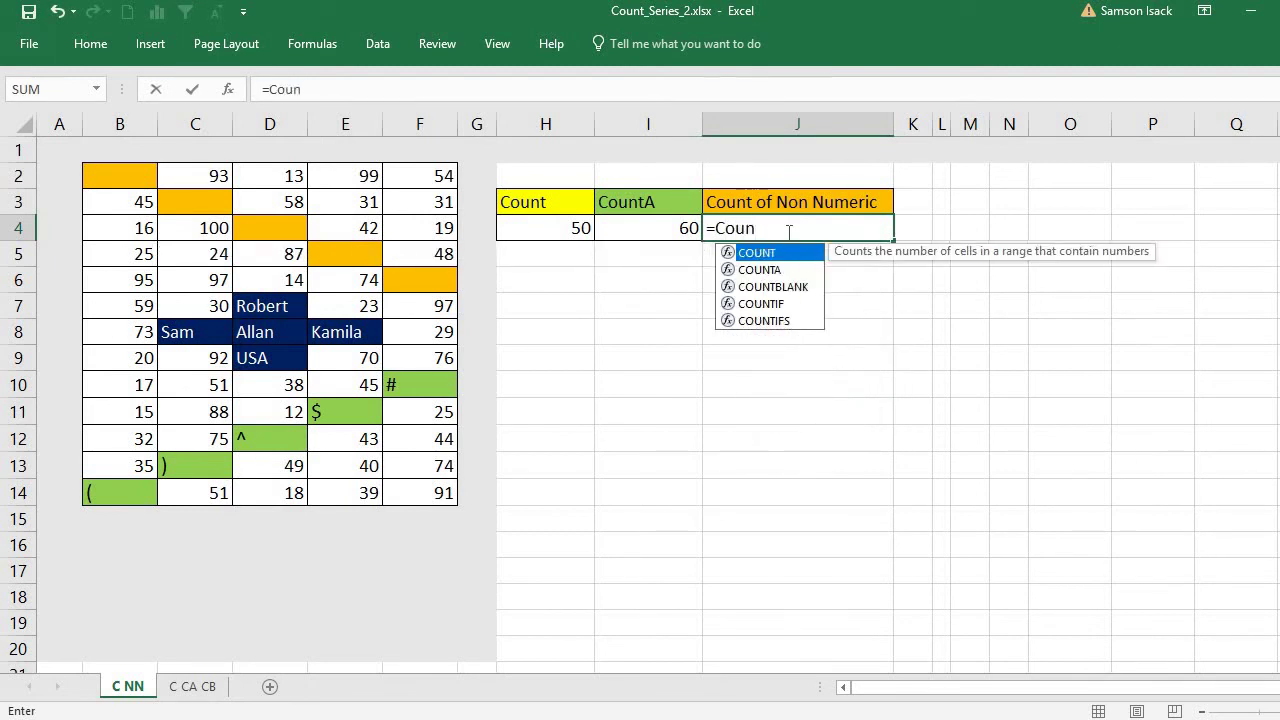
text(tA)
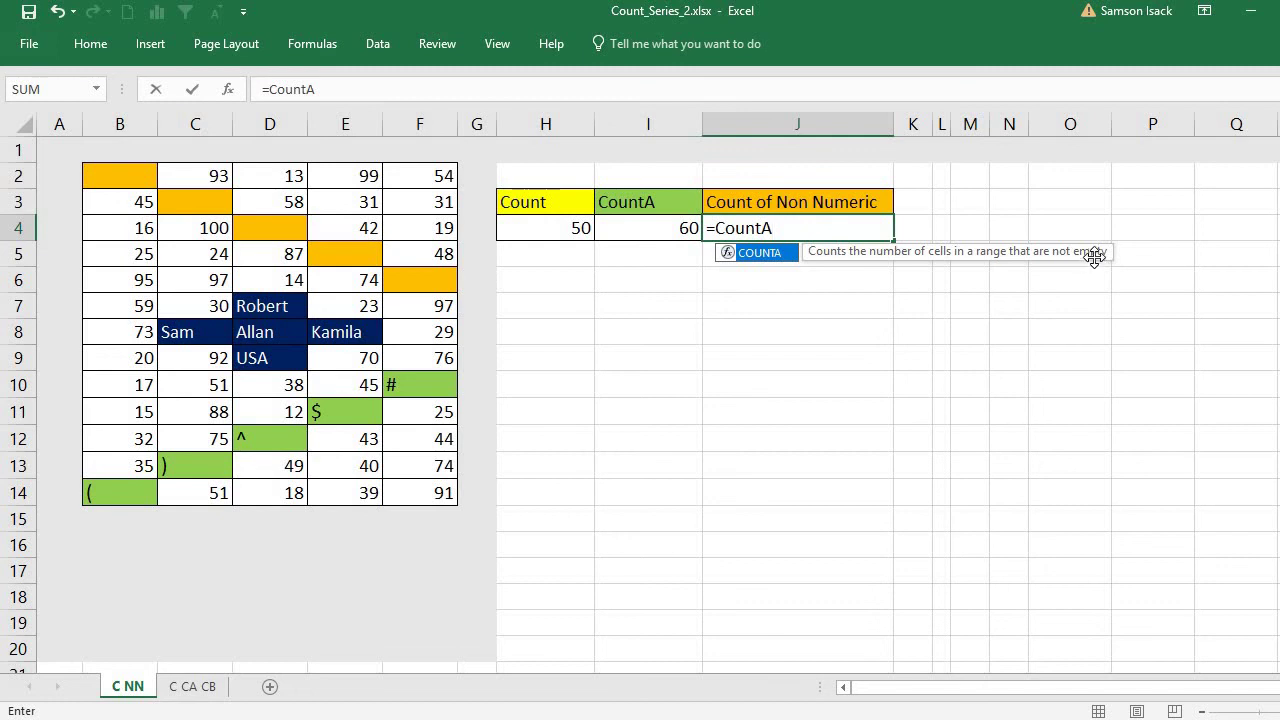
text(()
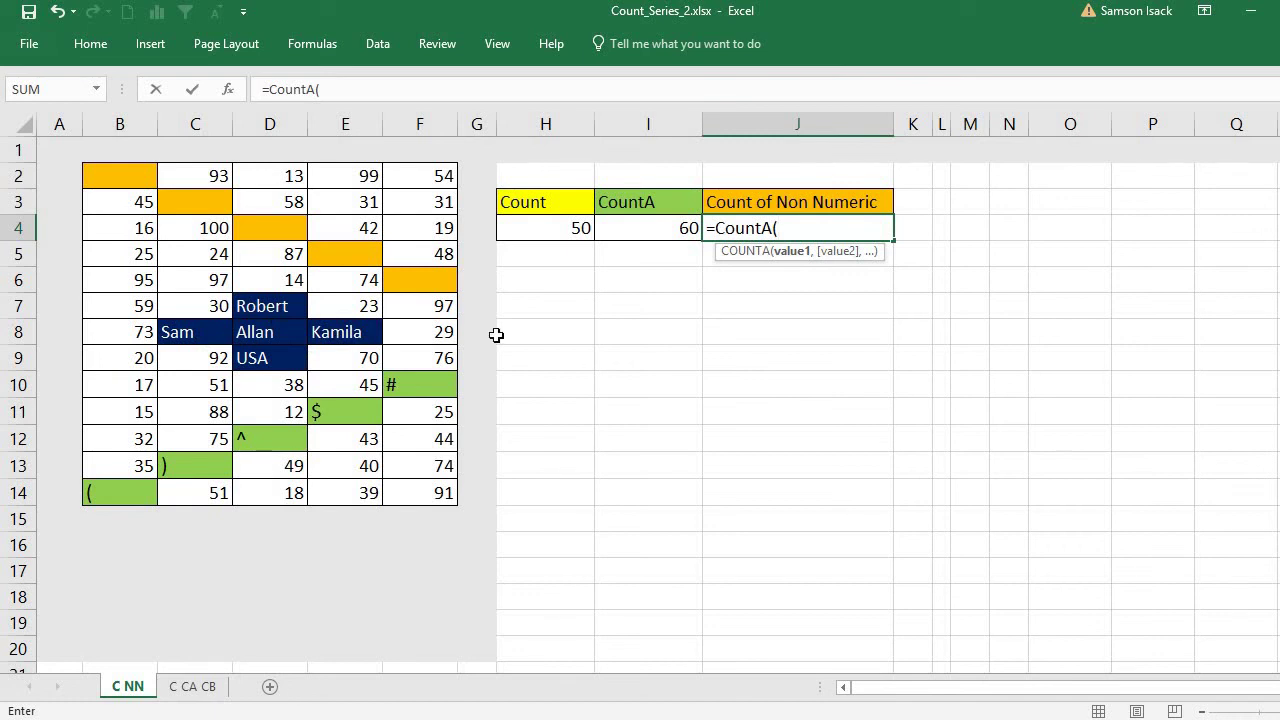
drag(124, 175, 428, 466)
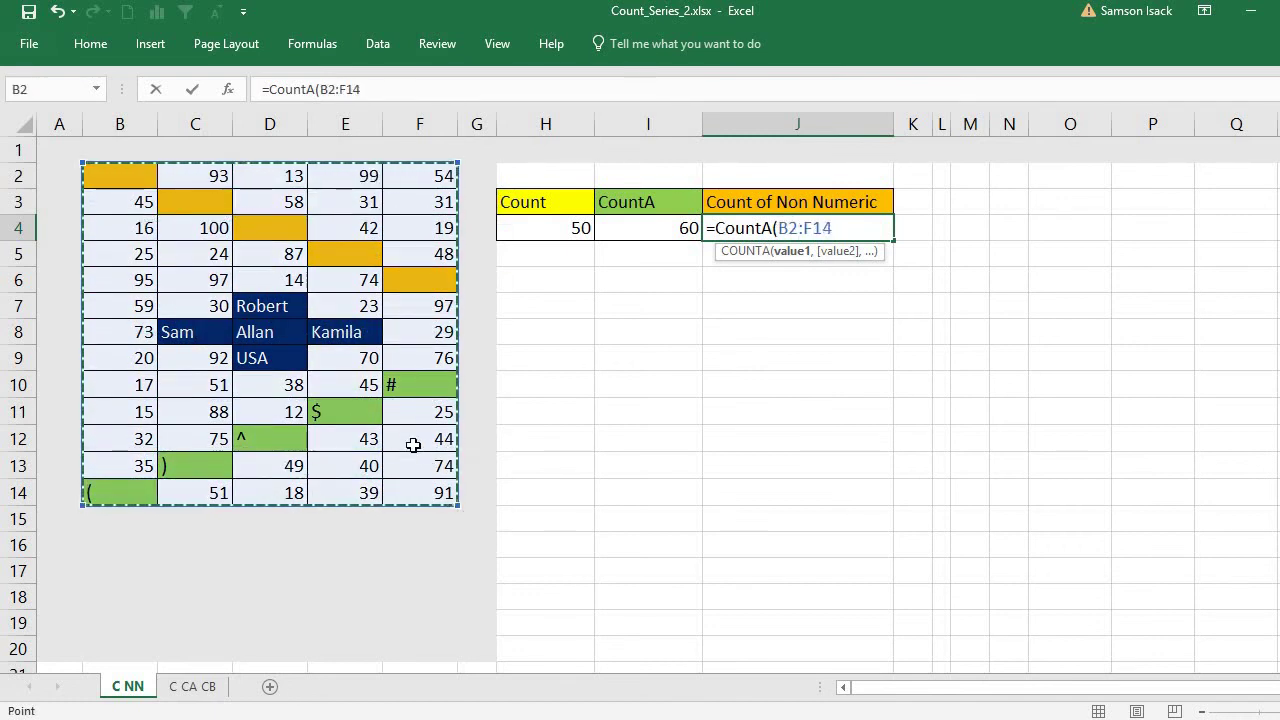
text()-)
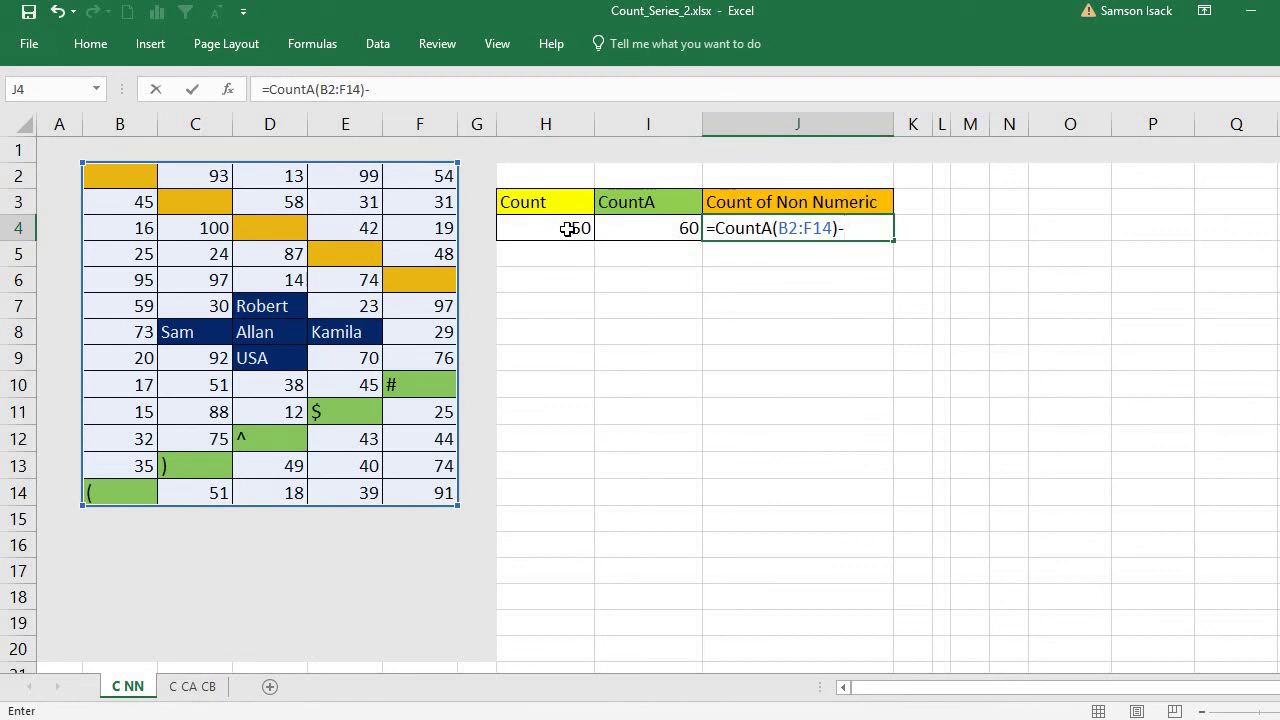
text(Count)
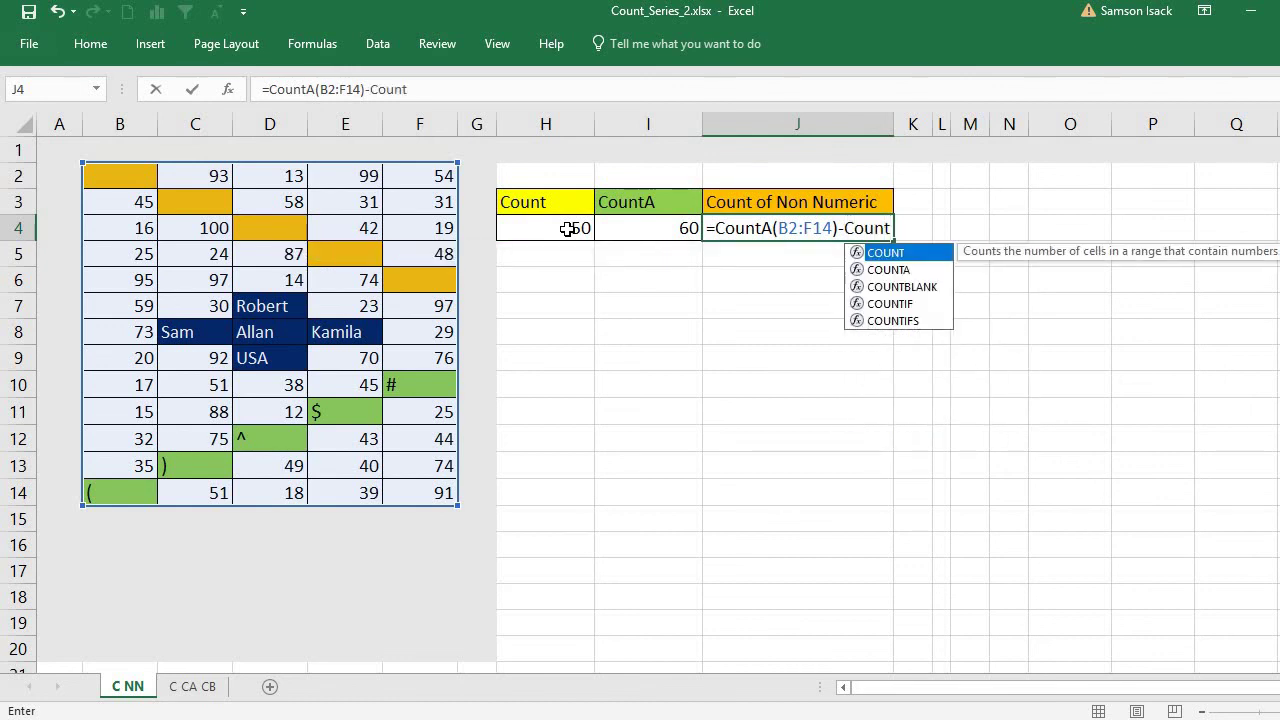
text(()
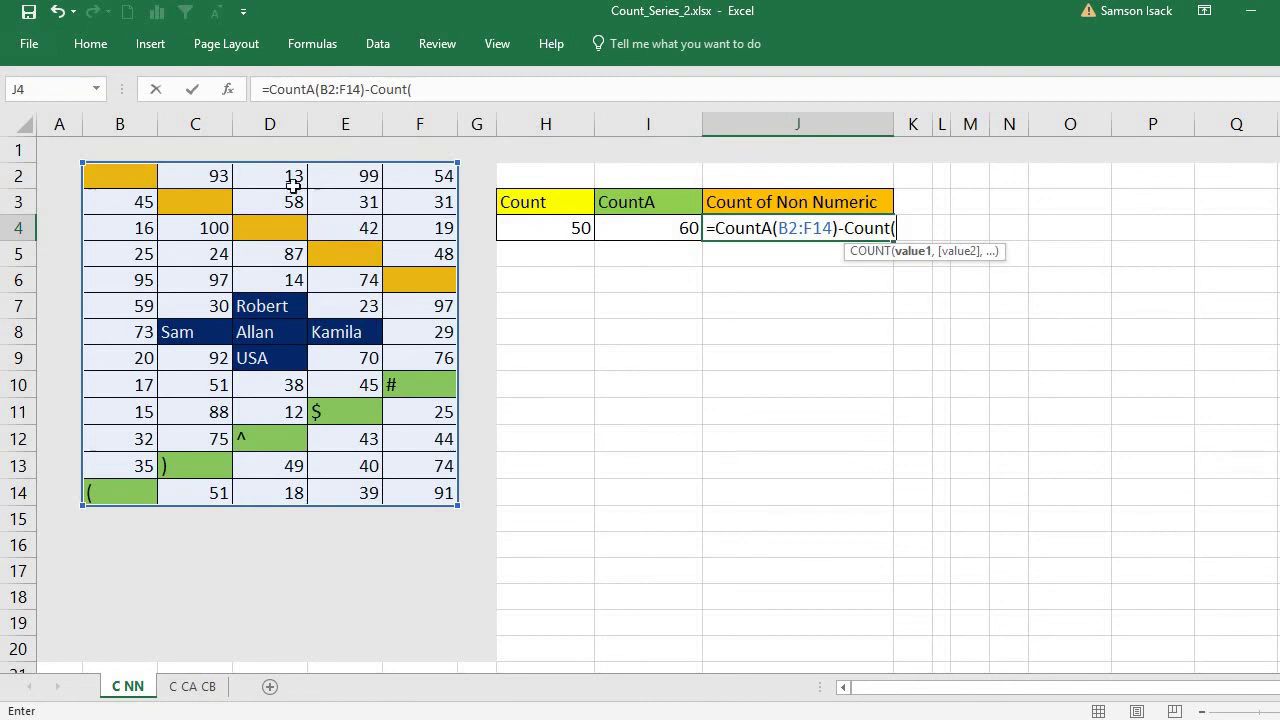
drag(135, 176, 428, 470)
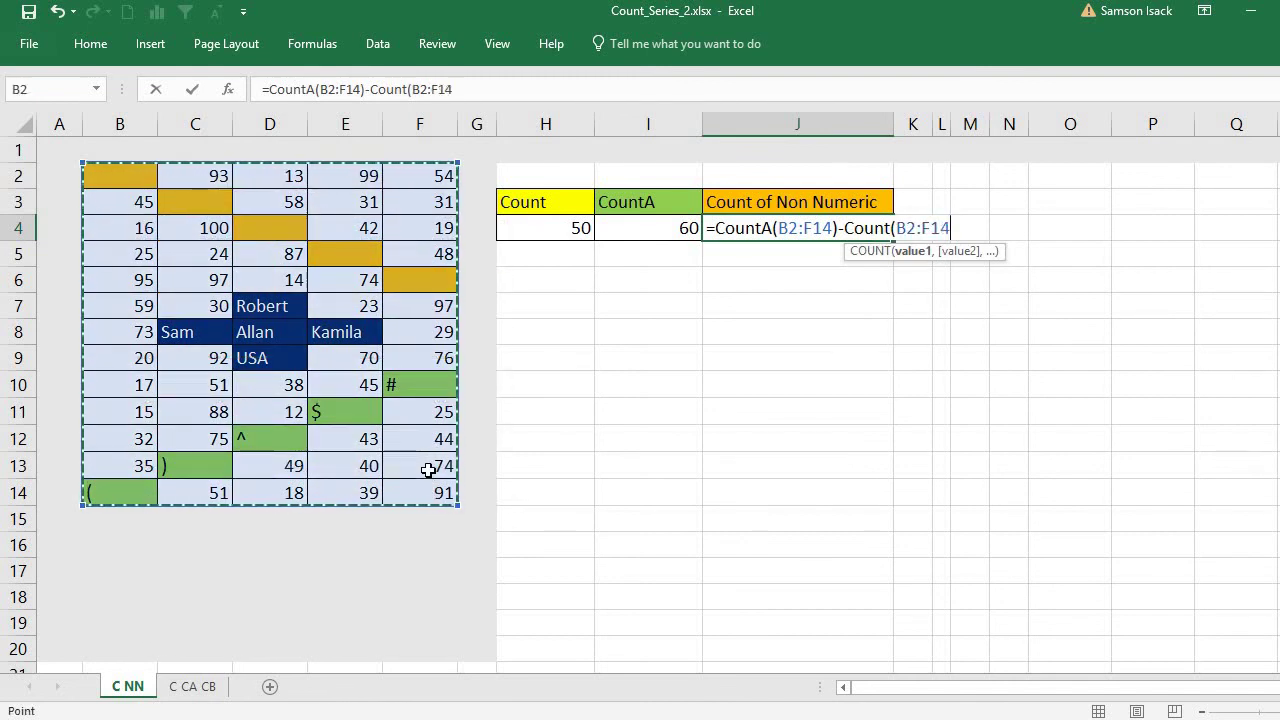
text())
key(Return)
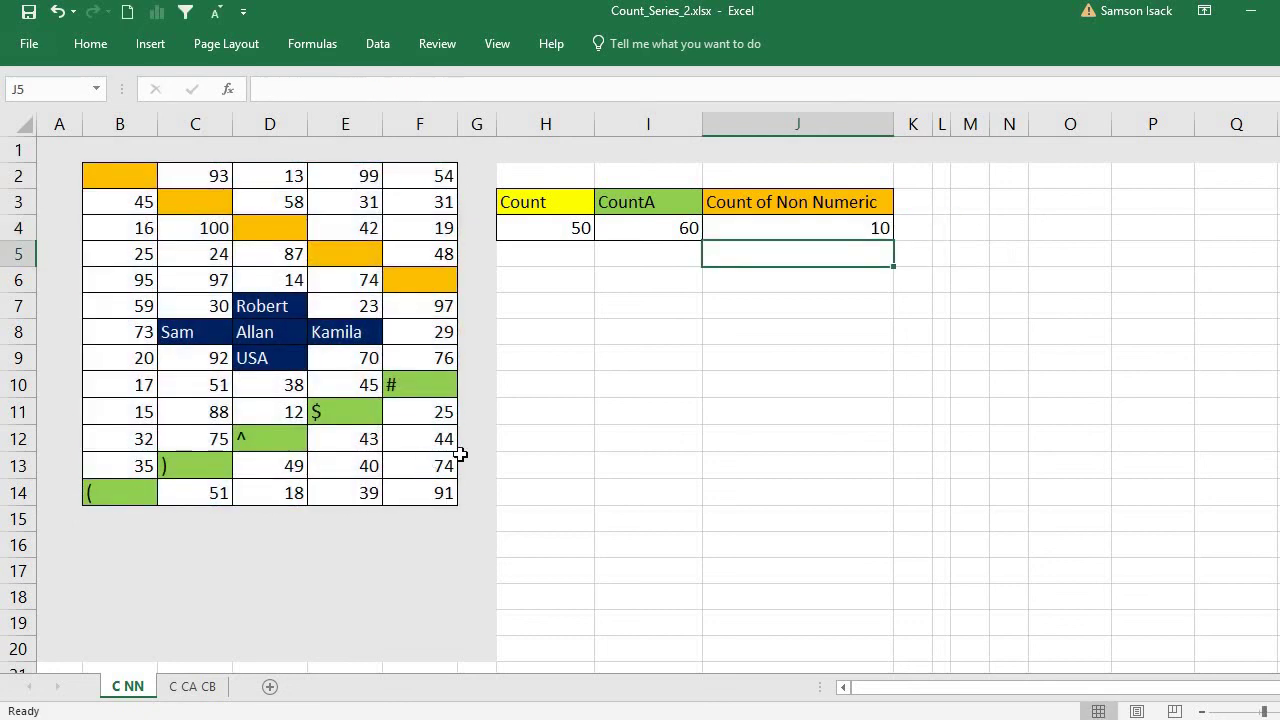
click(759, 223)
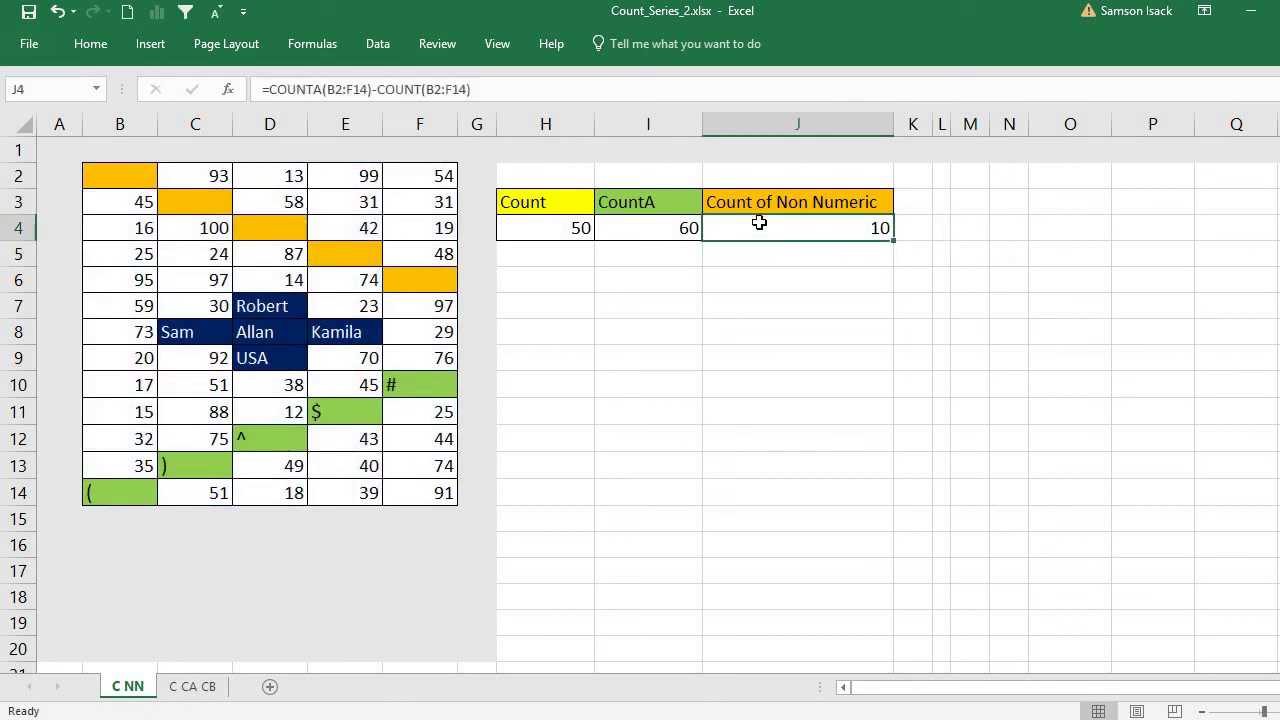